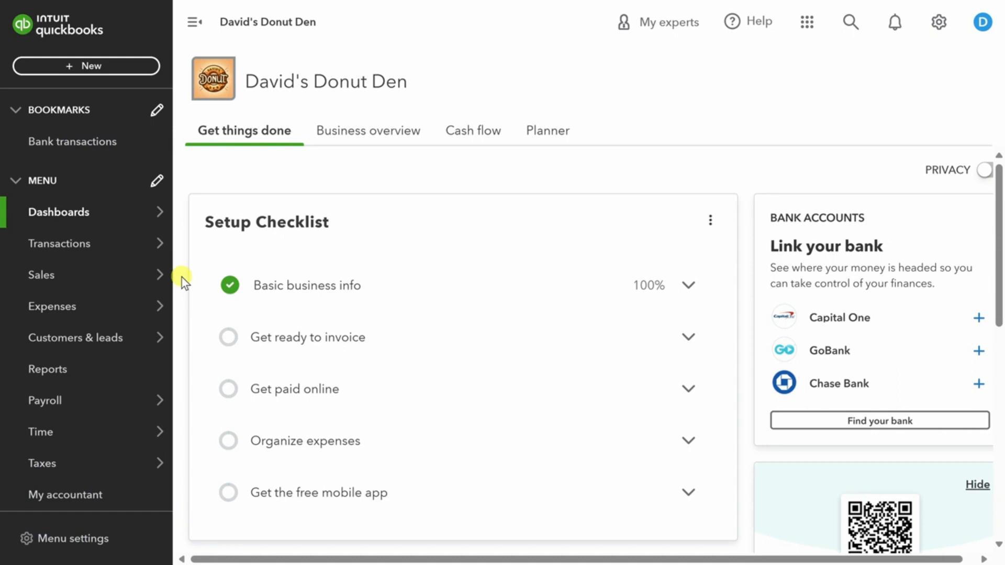
mouse_move(89, 249)
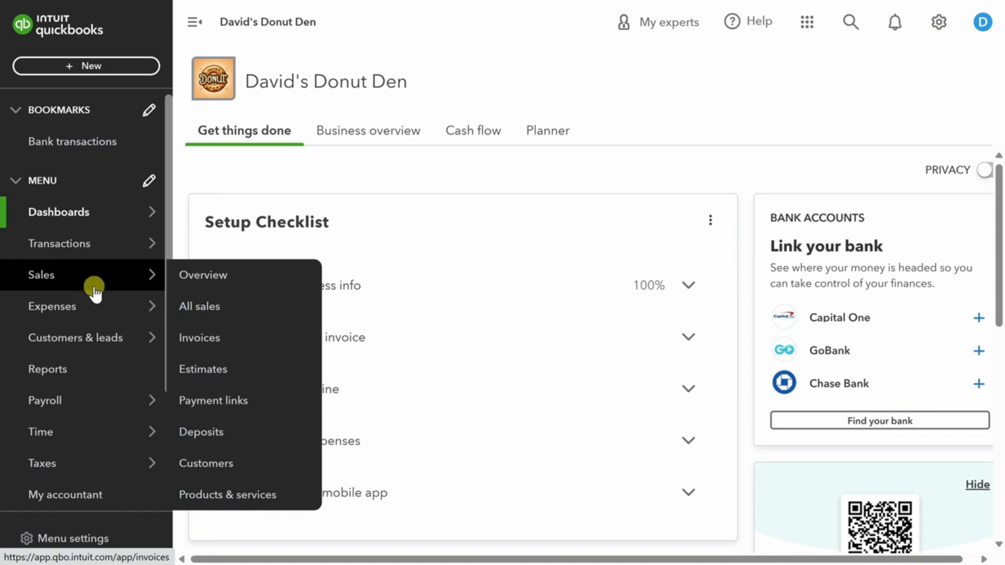
mouse_move(102, 309)
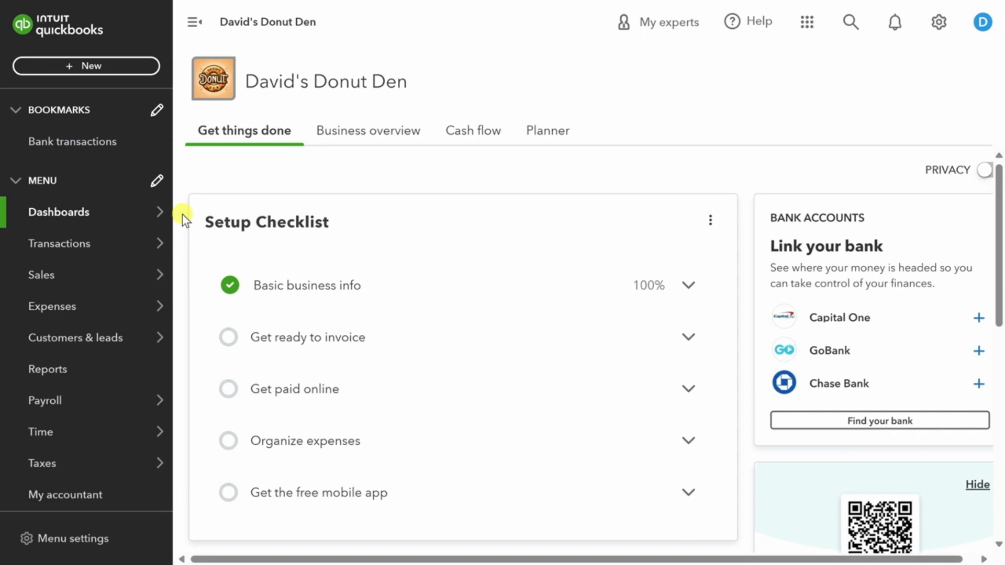
Link the Capital One bank account by searching 'capital one' from Bank transactions.
click(77, 246)
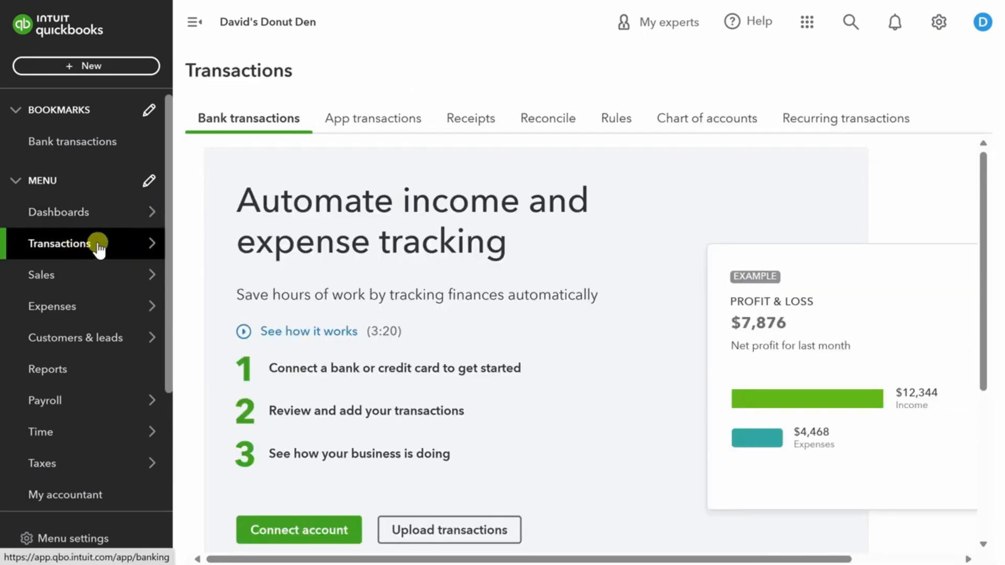
click(303, 531)
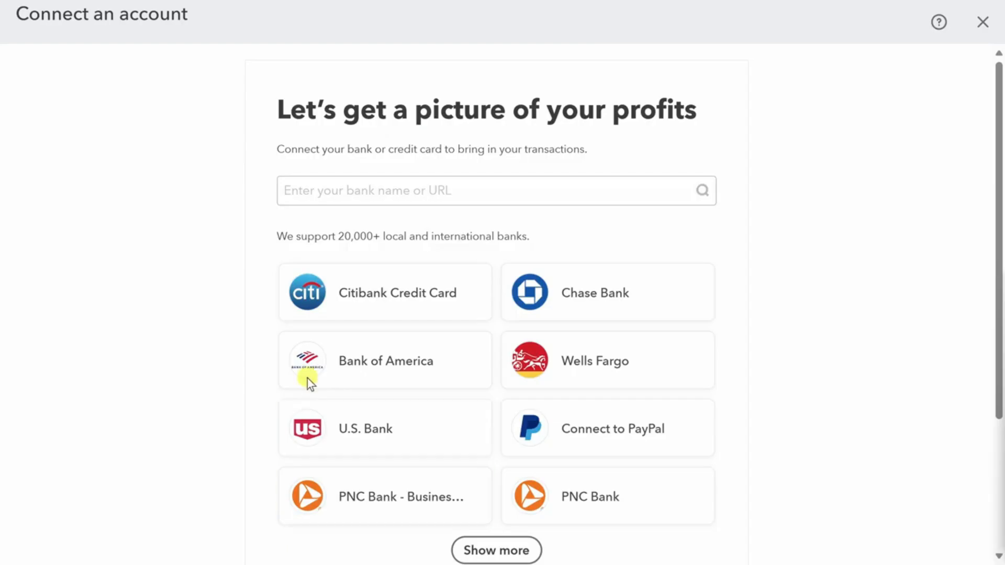
click(327, 188)
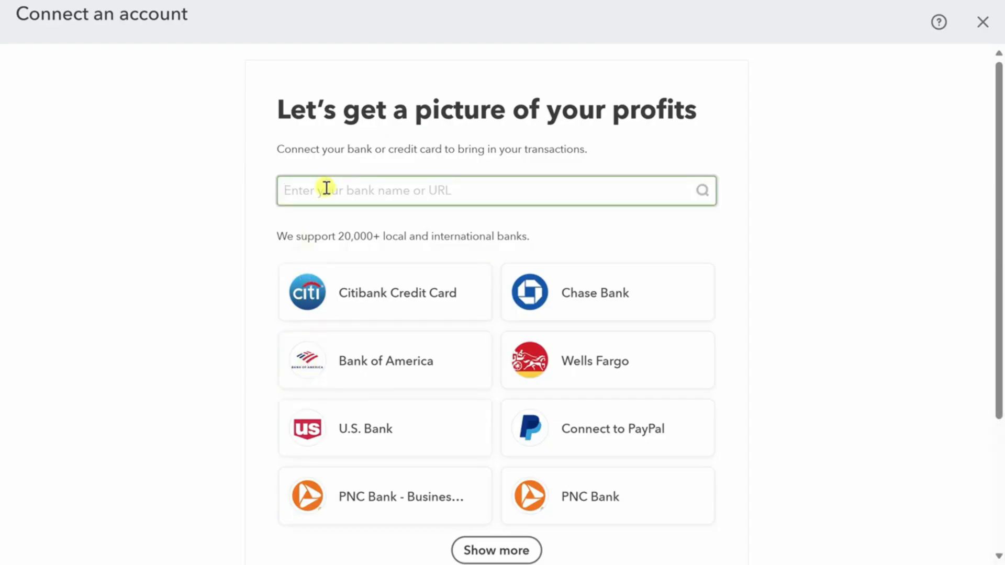
text(capital one)
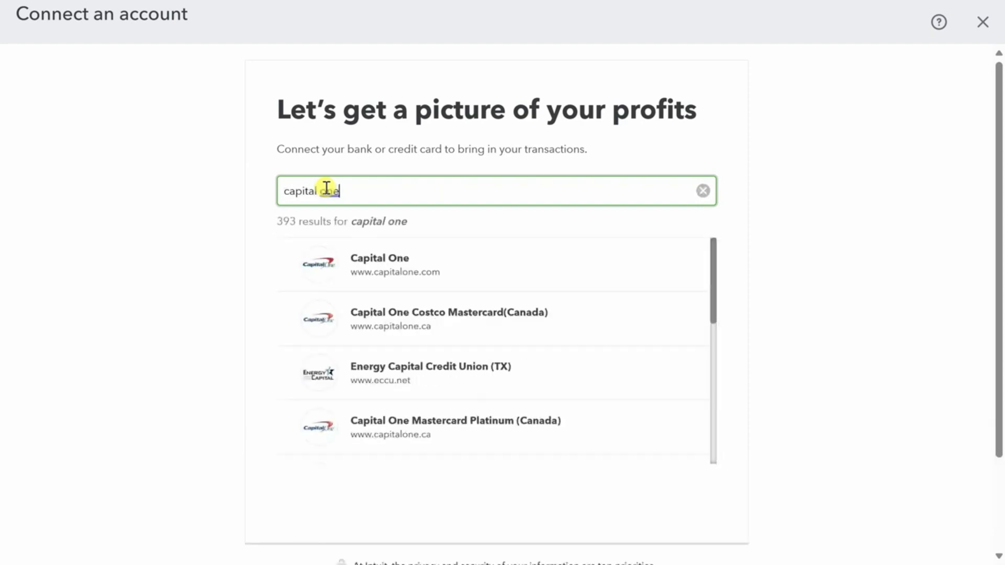
click(327, 269)
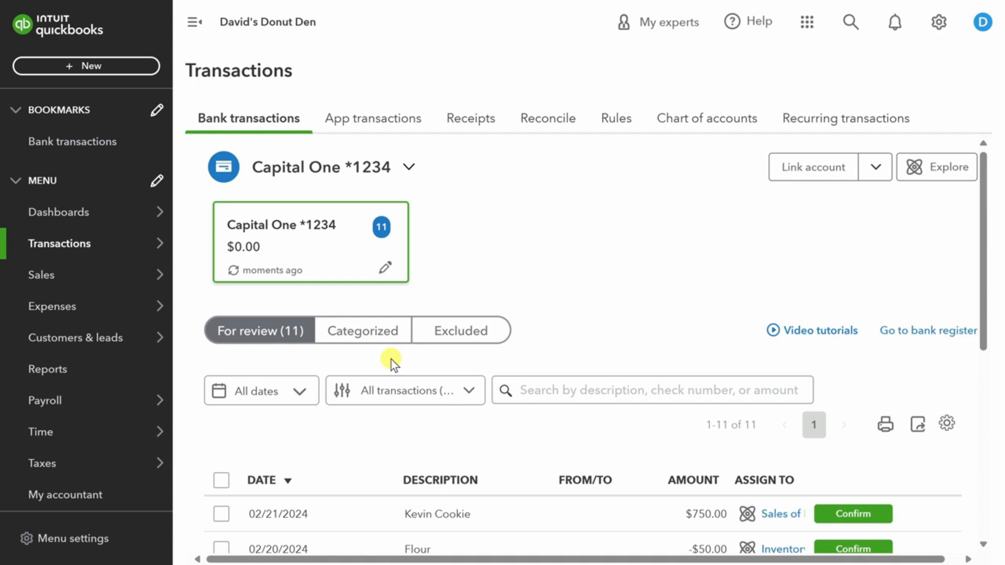
scroll(390, 361, down, 5)
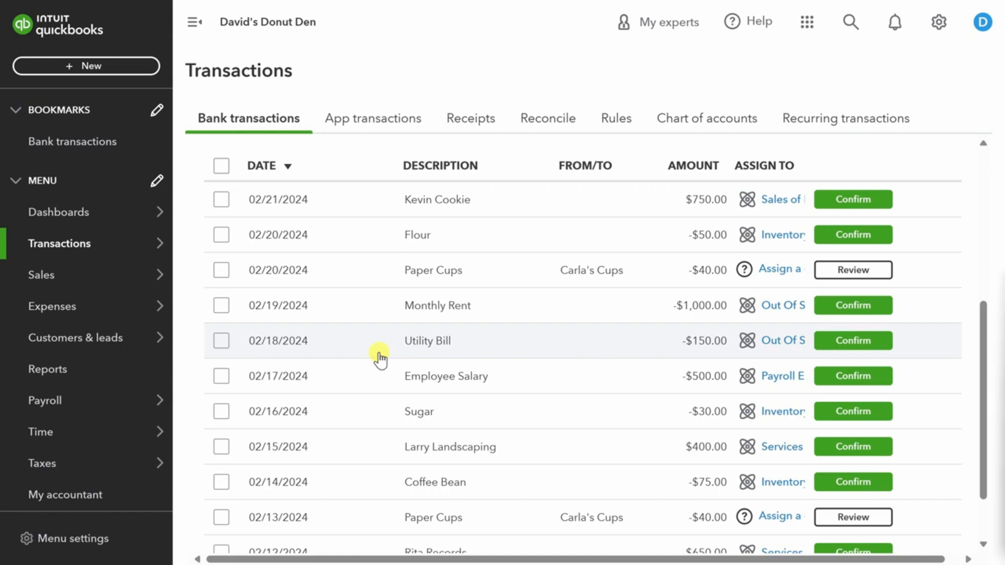
click(380, 201)
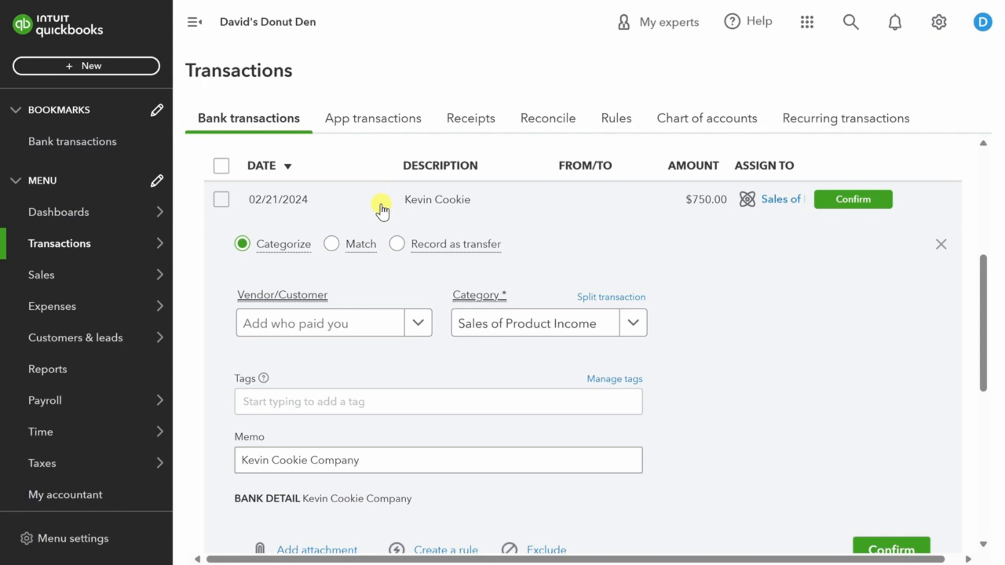
Assign the deposit to Kevin Cookie Company under Sales of Product Income.
click(418, 323)
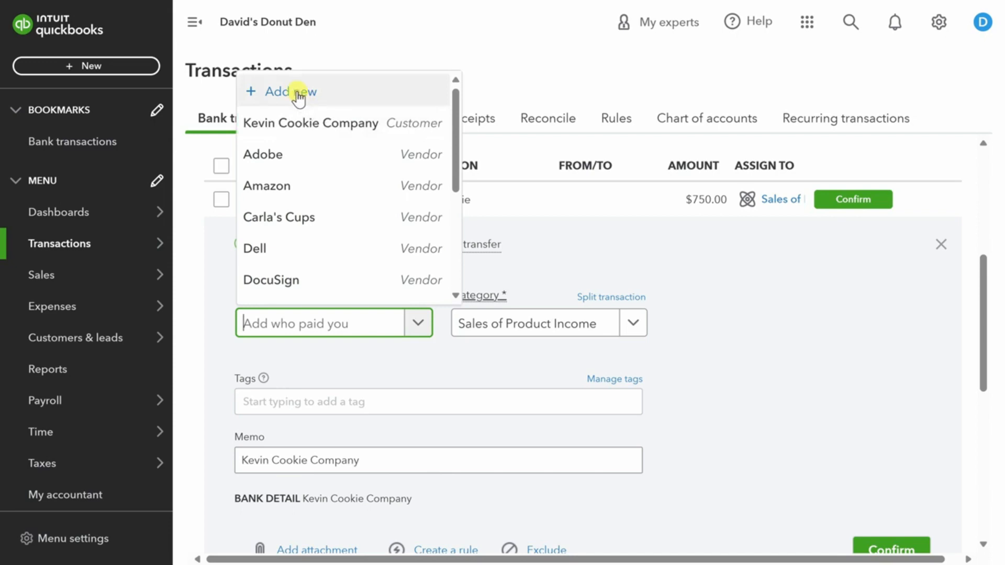
click(300, 123)
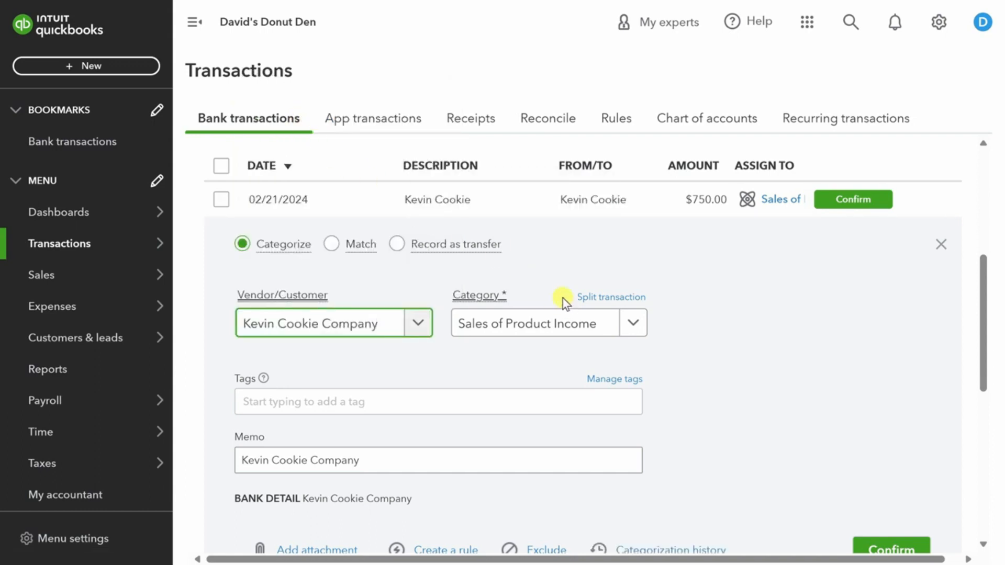
click(632, 324)
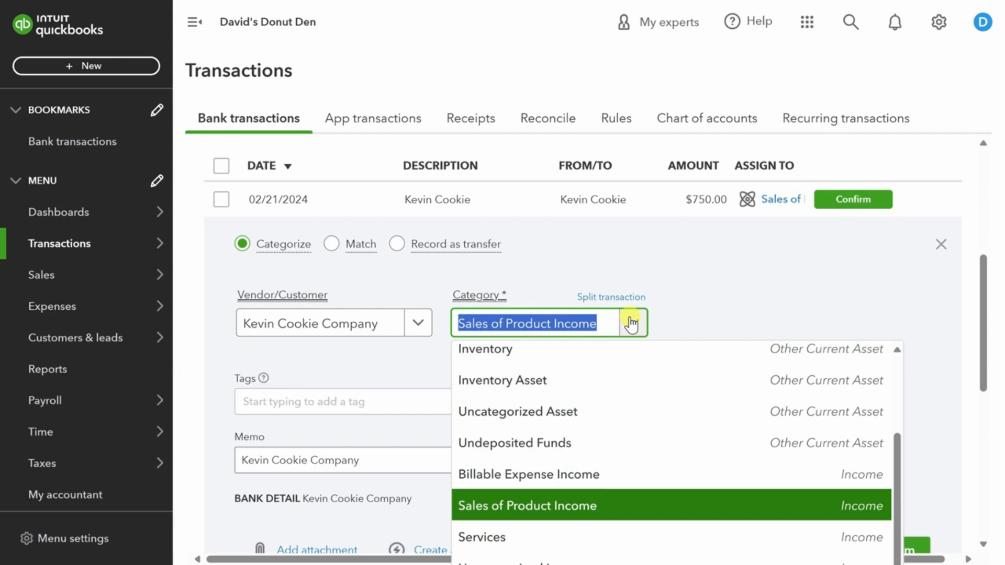
click(549, 507)
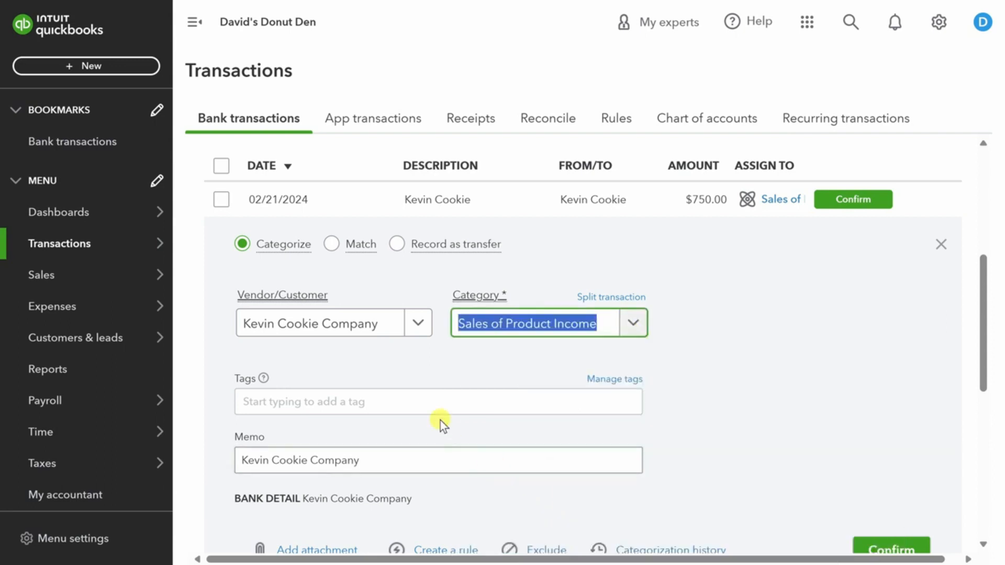
Add 'Catering Event' to the deposit's memo and confirm it.
scroll(403, 368, down, 1)
scroll(403, 368, down, 1)
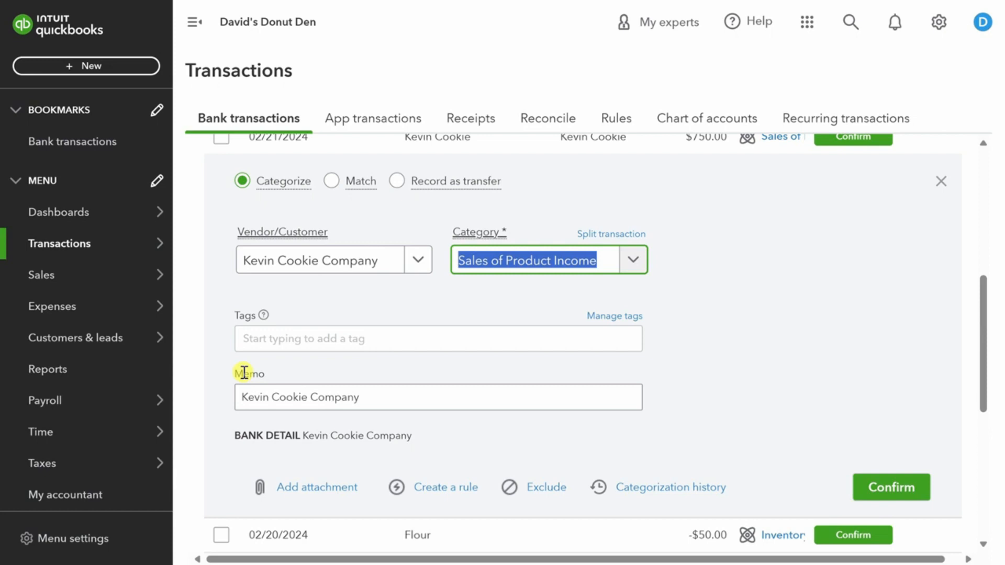
click(376, 403)
text(Catering Event)
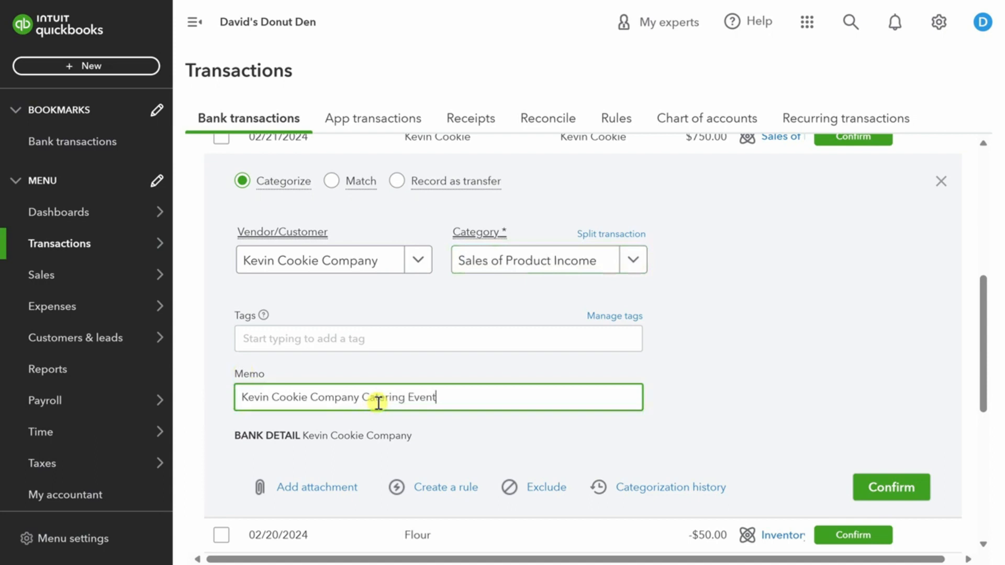
click(890, 490)
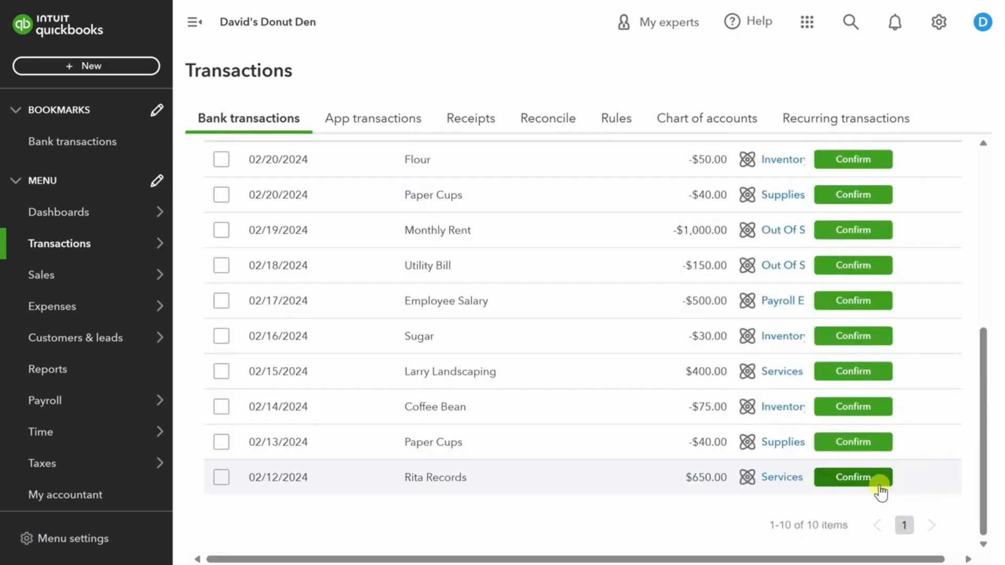
Assign the 02/20 Paper Cups $40.00 payment to Carla's Cups under Supplies & Materials - COGS.
click(515, 201)
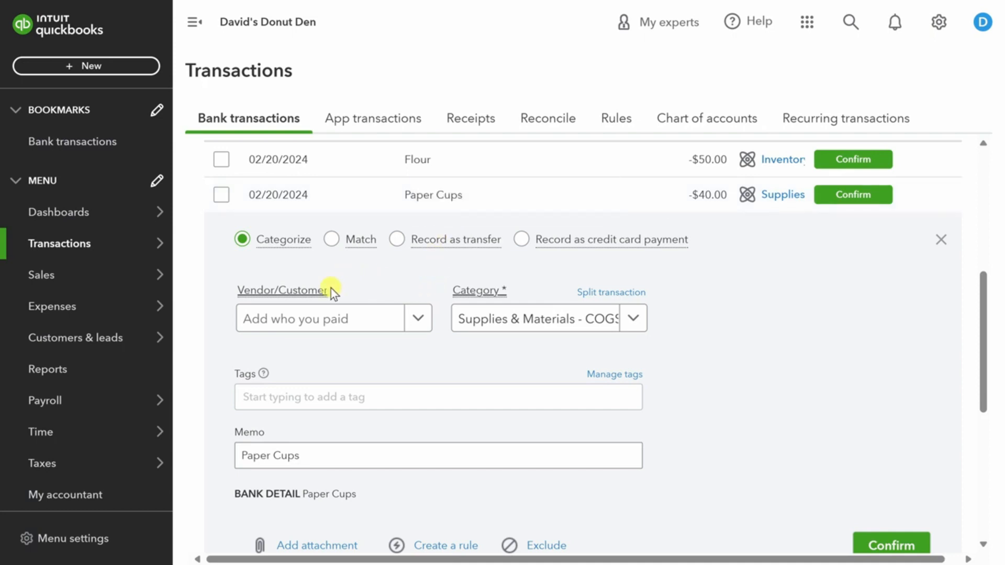
click(414, 318)
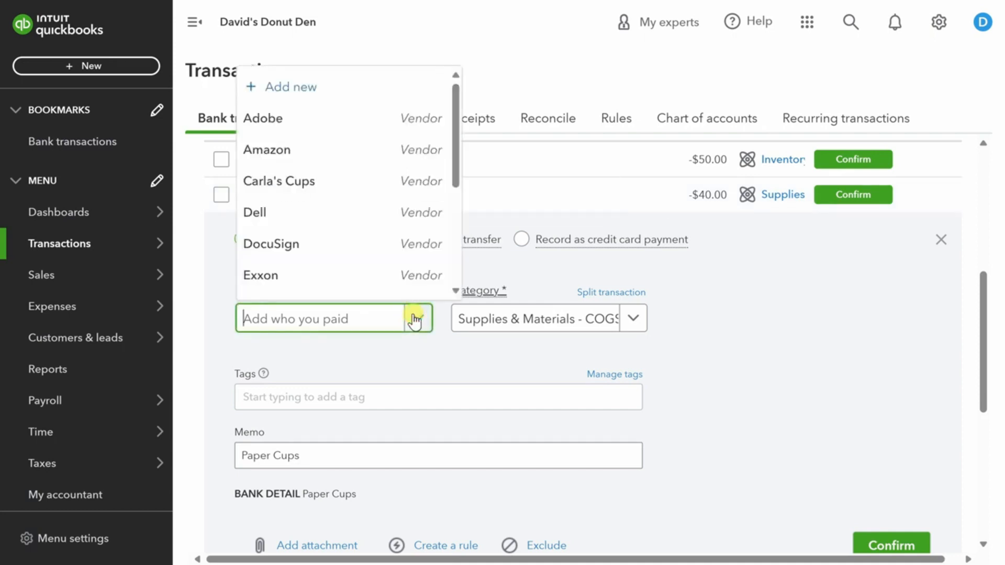
click(326, 183)
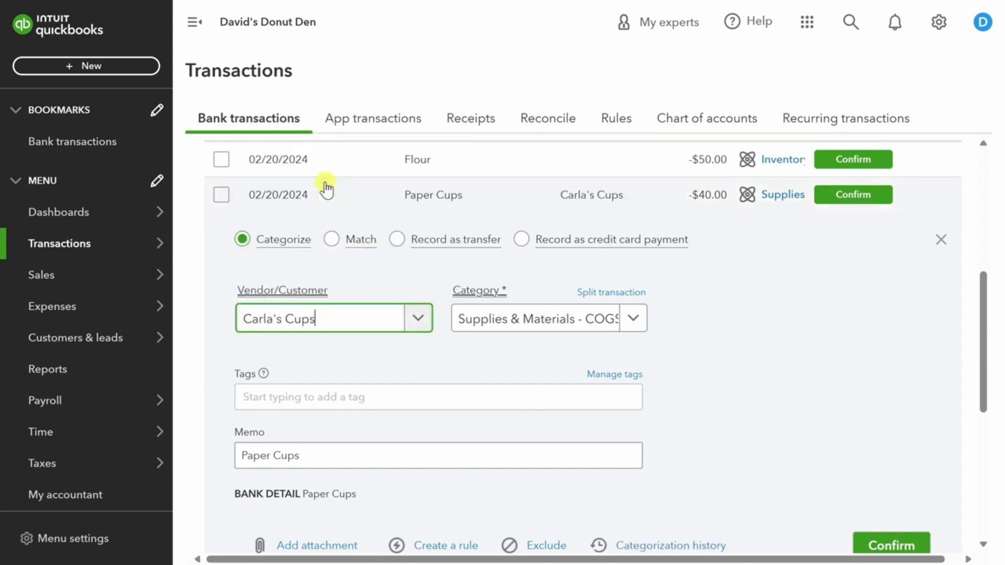
click(631, 320)
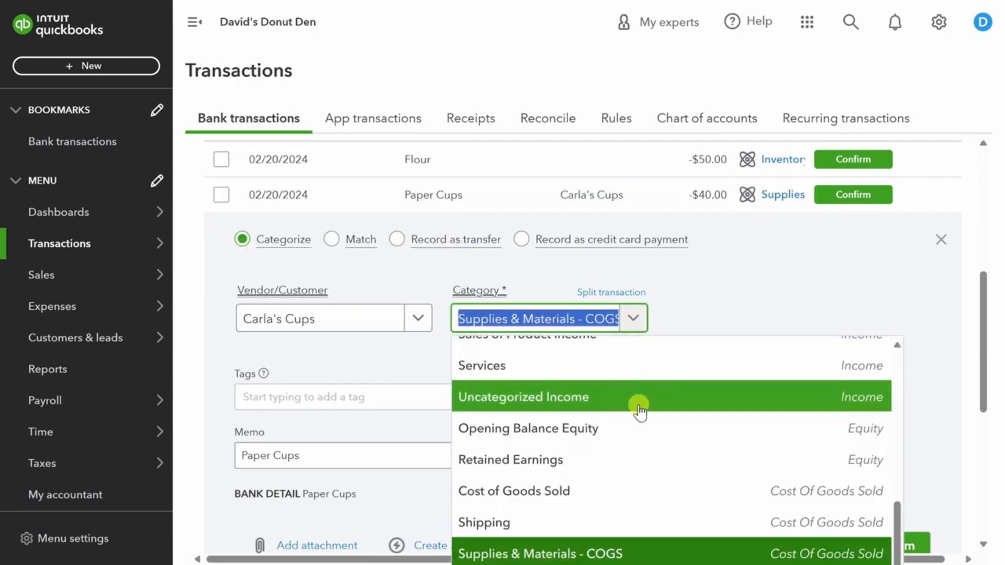
click(627, 554)
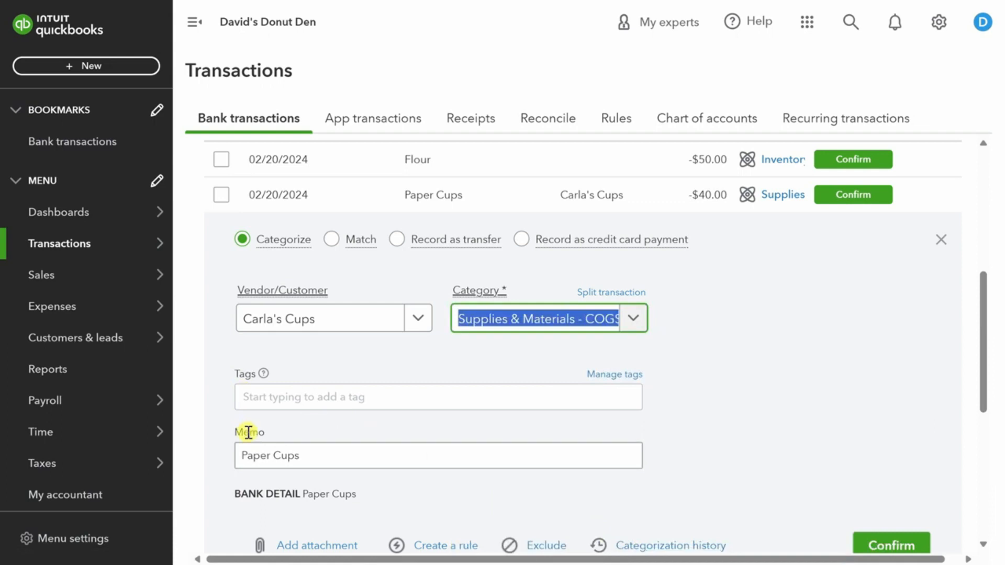
scroll(357, 396, down, 2)
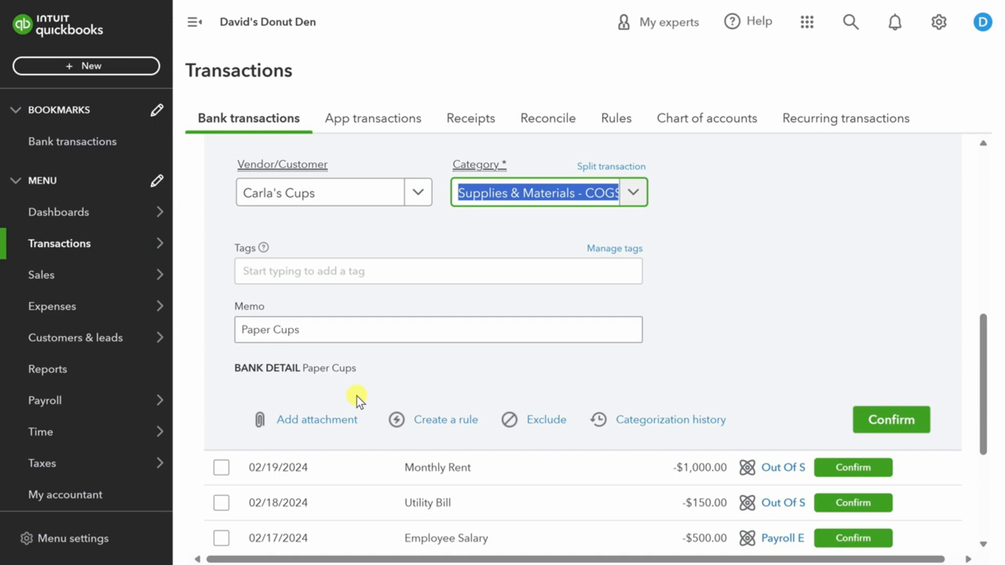
Create and save a rule named 'Paper Cups Auto-Categorize' from this payment, with Auto-confirm off.
click(442, 421)
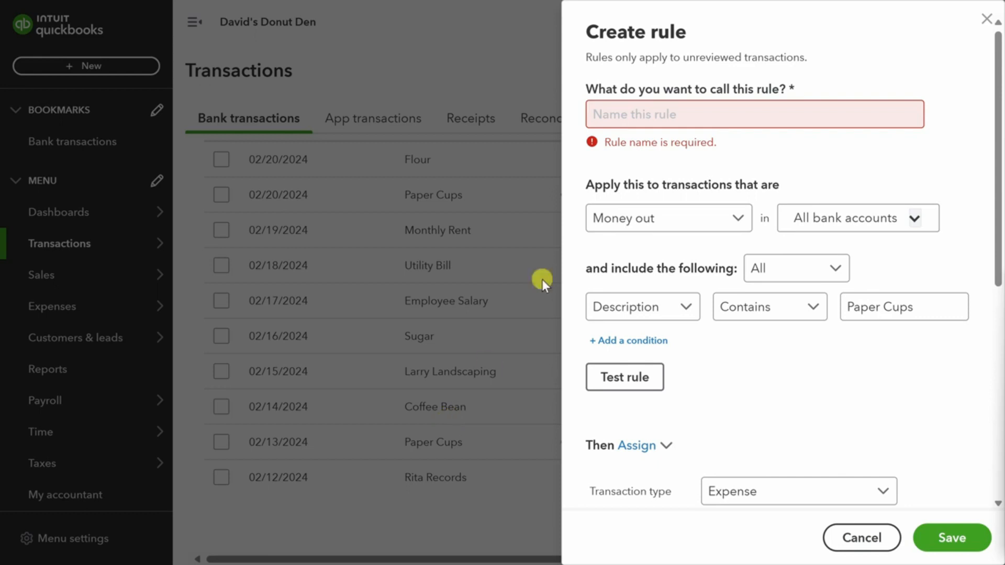
click(640, 111)
text(Paper Cups Auto-Categorize)
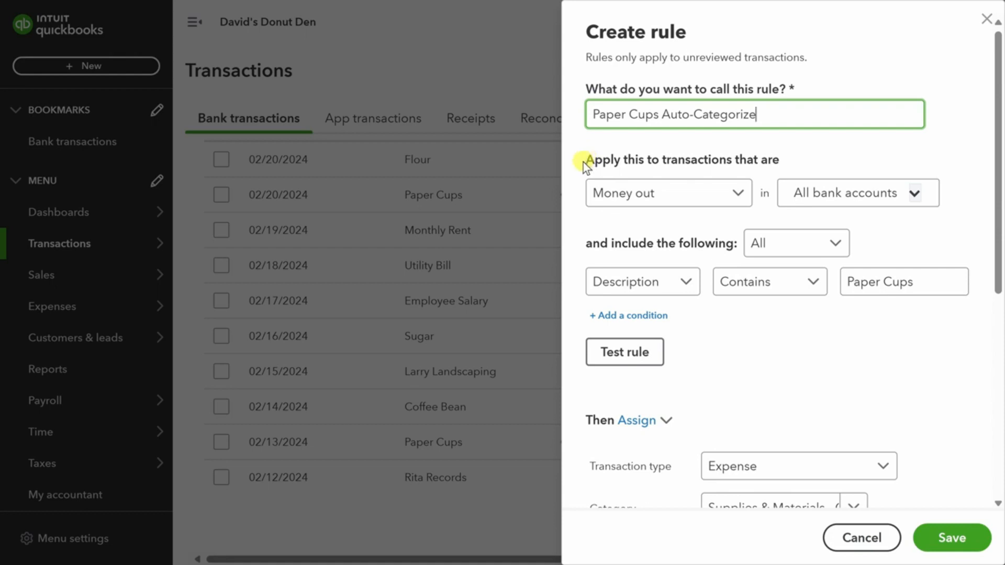
scroll(576, 203, down, 3)
scroll(575, 203, up, 1)
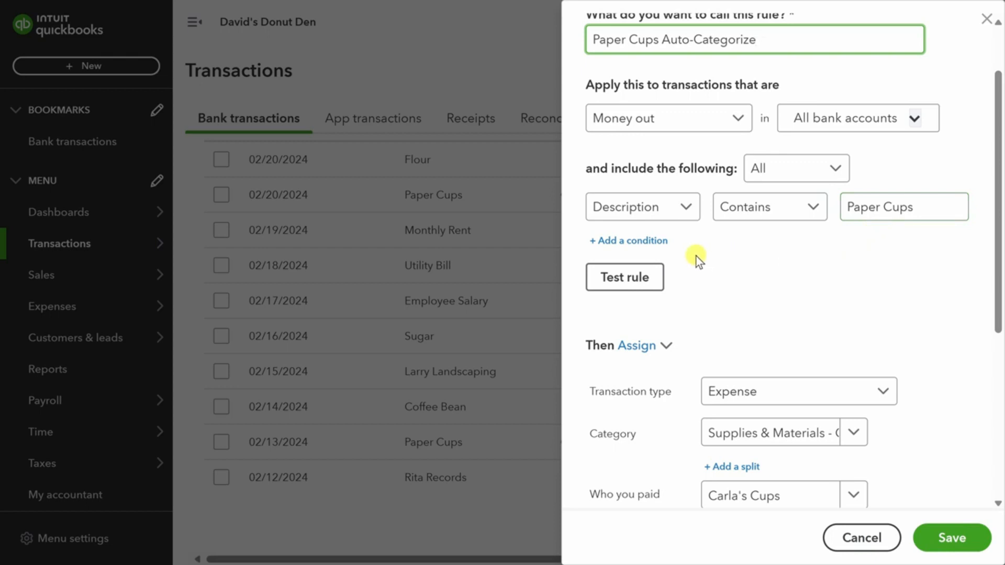
scroll(695, 256, down, 4)
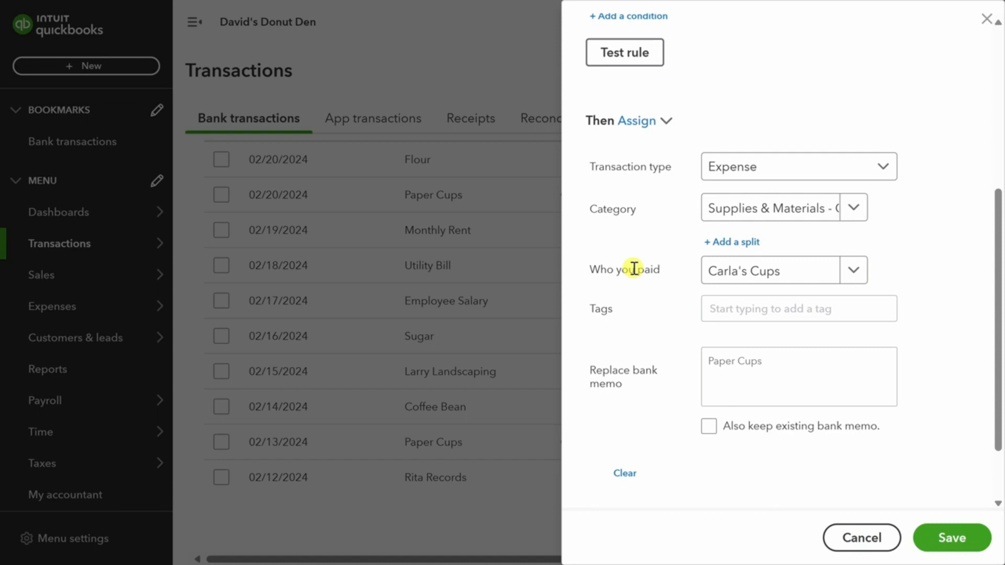
scroll(633, 268, down, 2)
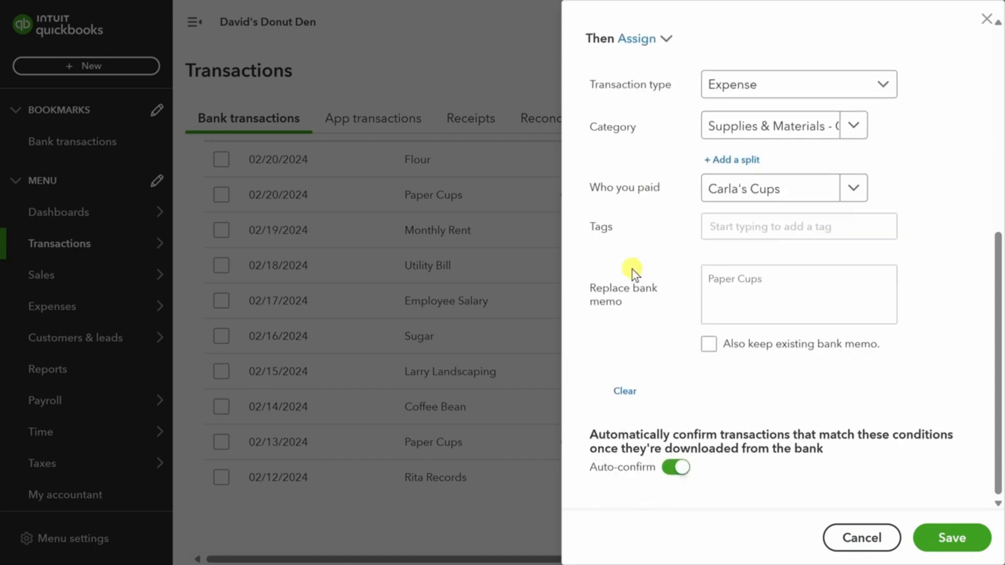
click(676, 468)
click(947, 541)
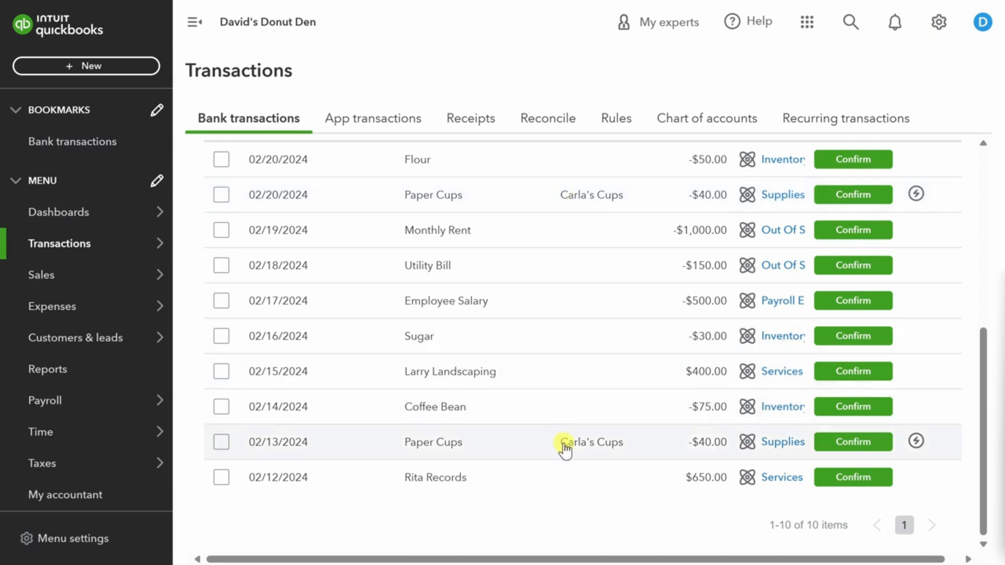
Confirm the 02/13 and 02/20 Paper Cups payments, emptying the review list.
click(870, 444)
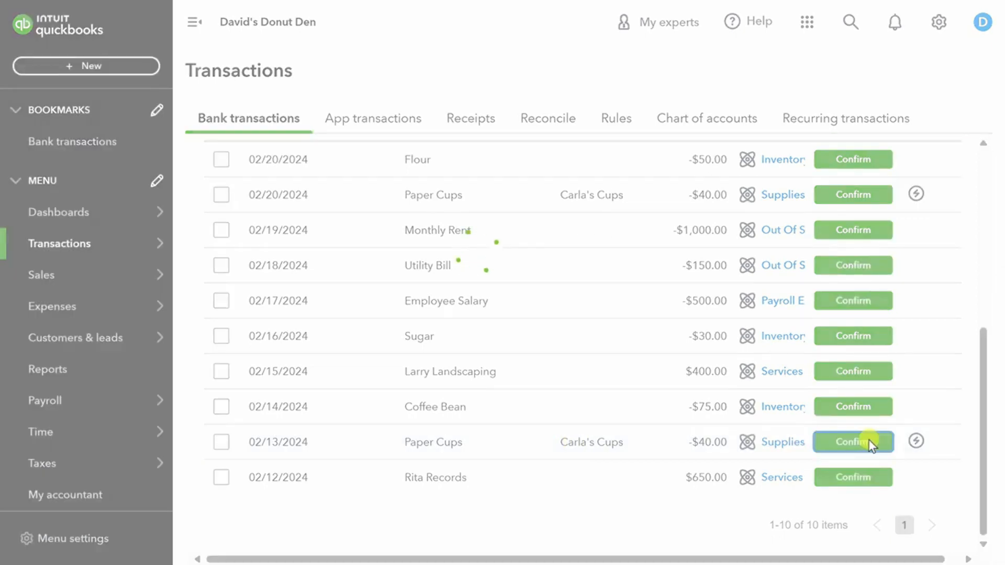
click(847, 232)
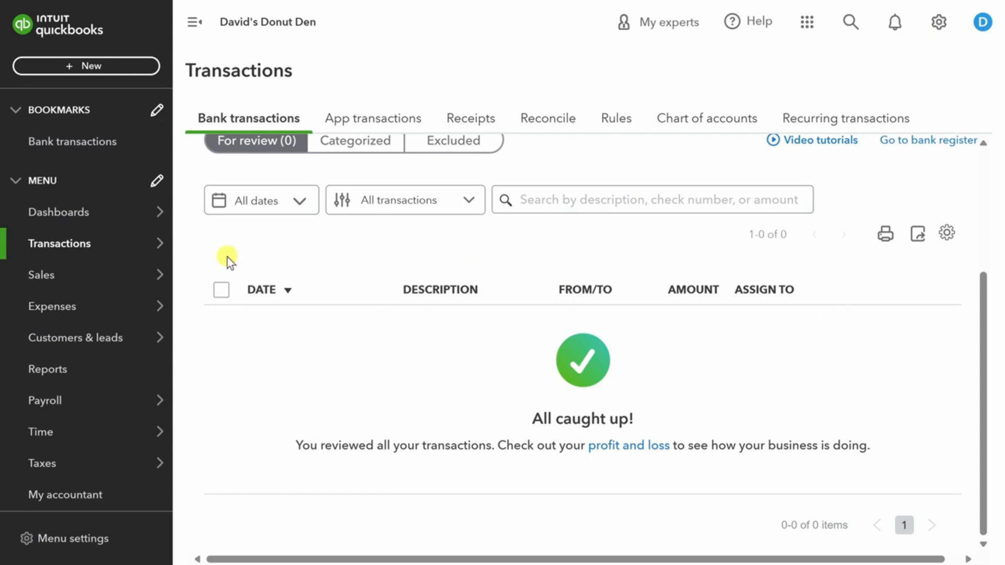
mouse_move(98, 279)
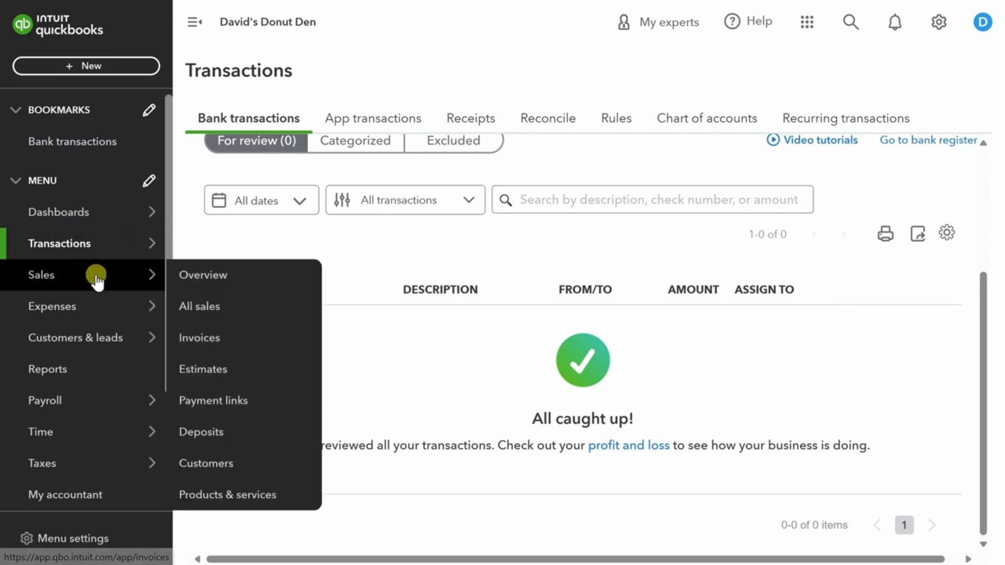
Start a new invoice from Sales > Invoices, dated 02/21/2024 with Net 30 terms.
click(203, 338)
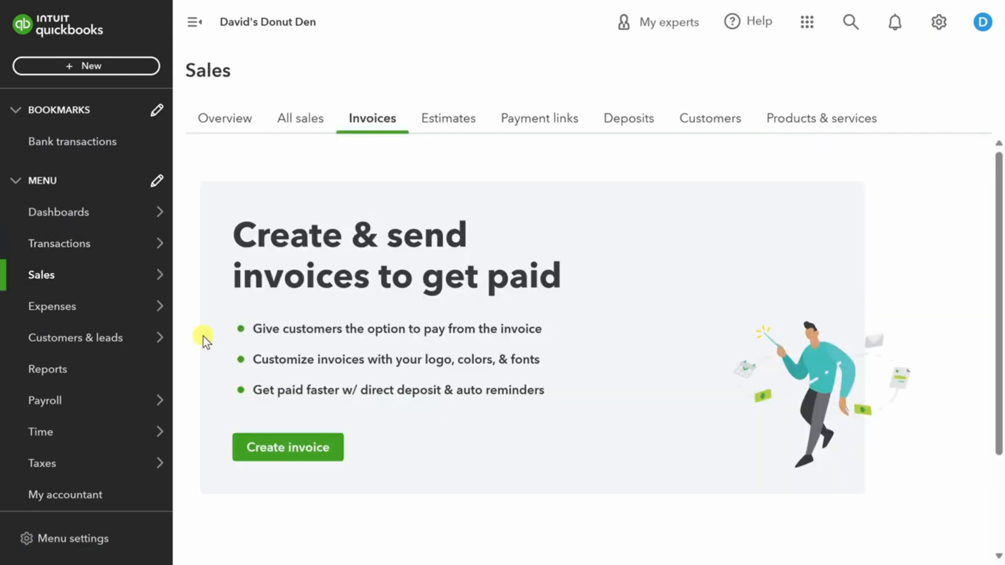
click(297, 450)
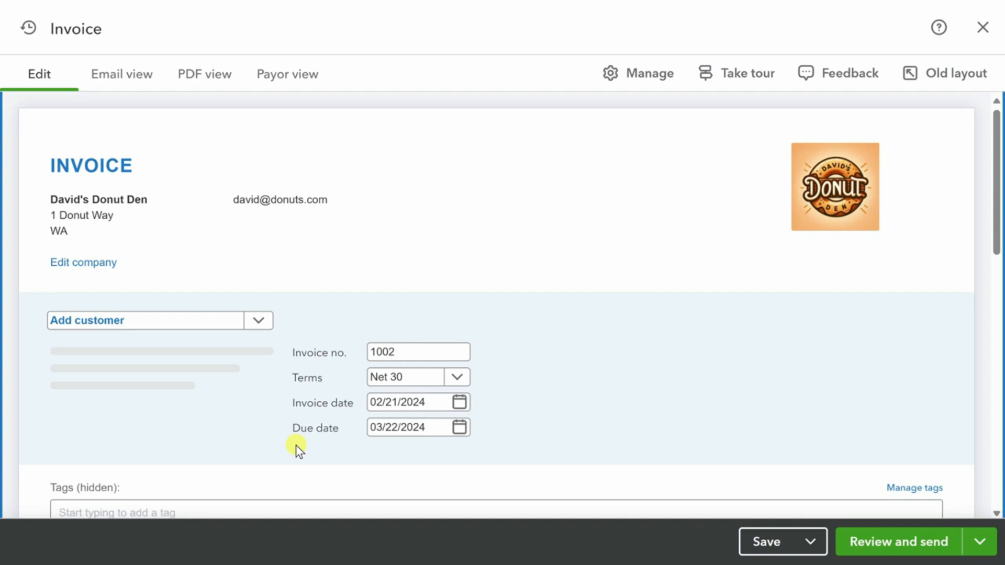
Bill invoice 1002 to Kevin Cookie Company with 5 Baker's Assorted Dozen at 50 on line 1.
click(258, 318)
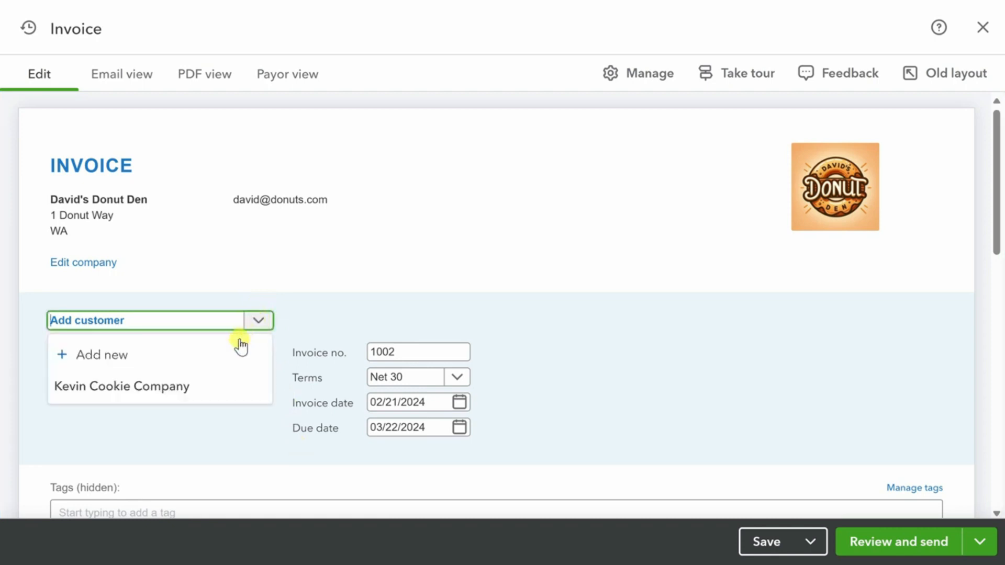
click(225, 389)
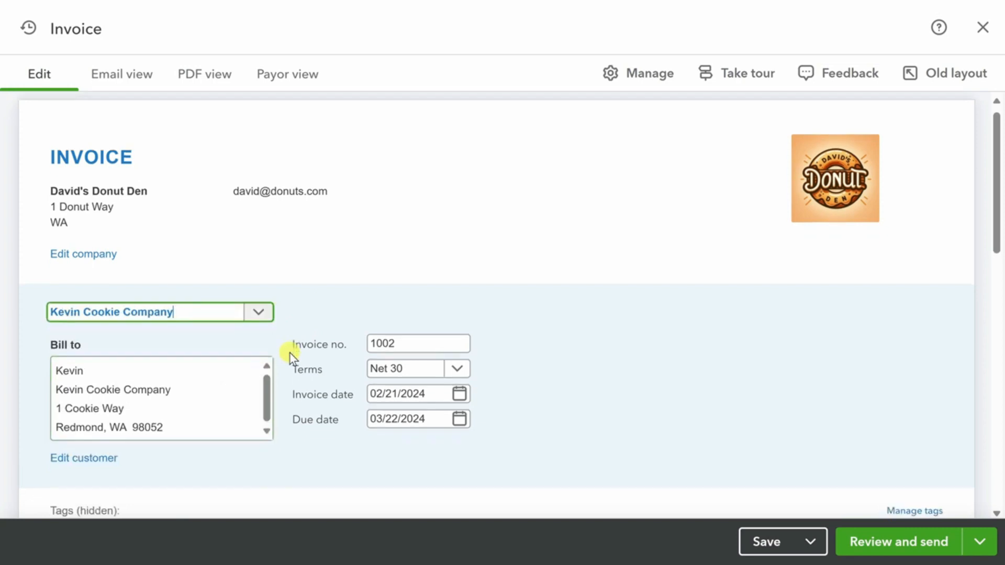
scroll(290, 353, down, 7)
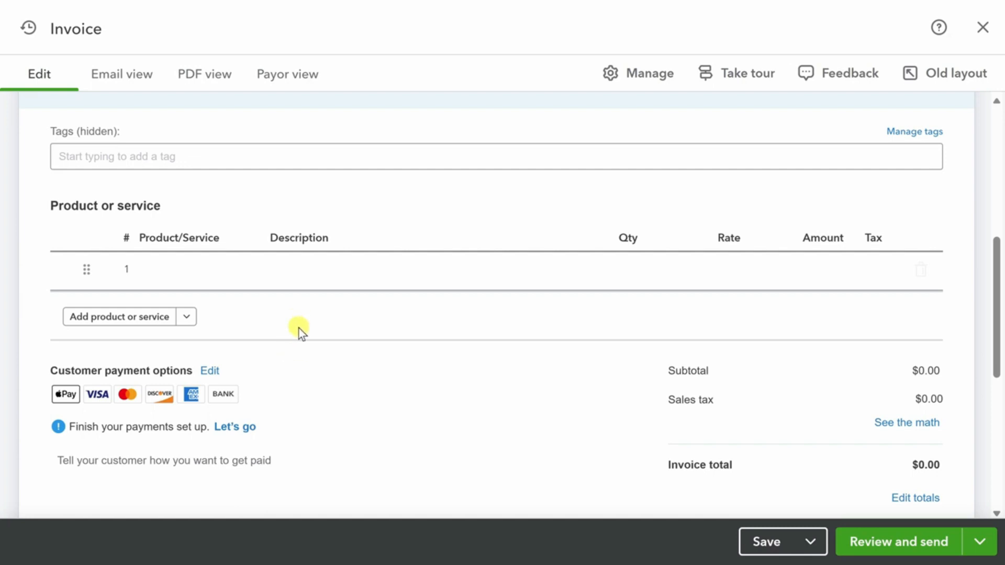
click(244, 278)
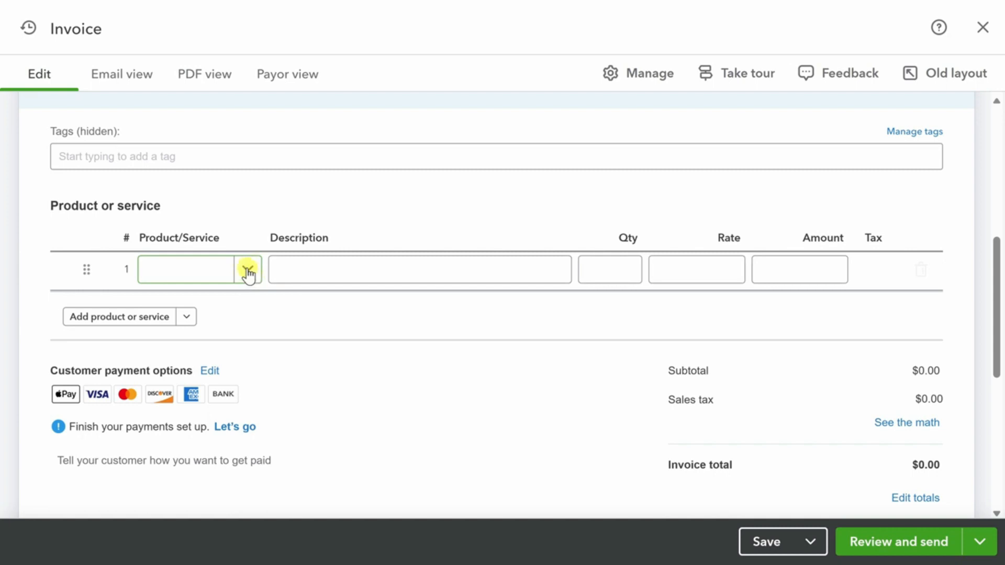
click(248, 271)
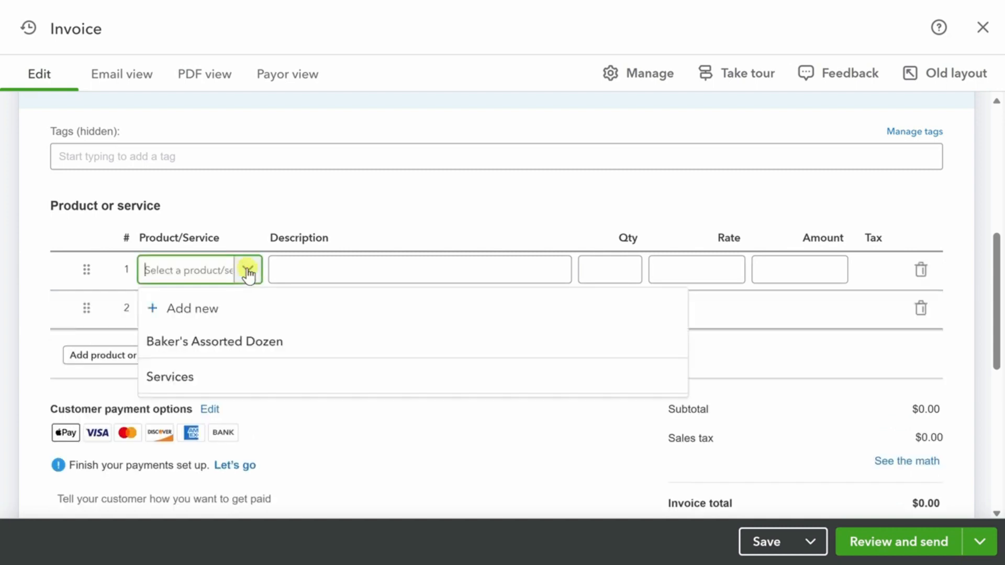
click(250, 343)
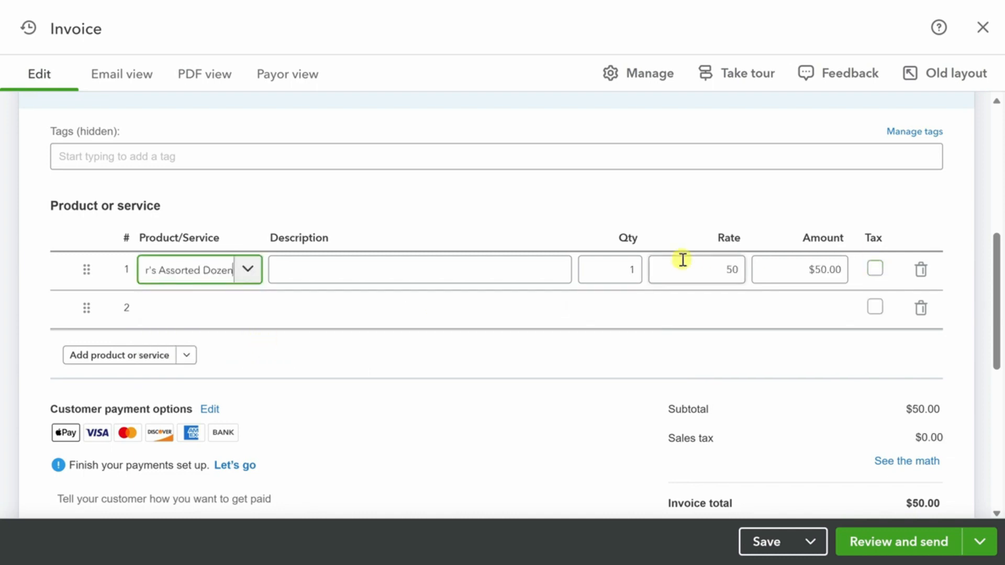
click(623, 268)
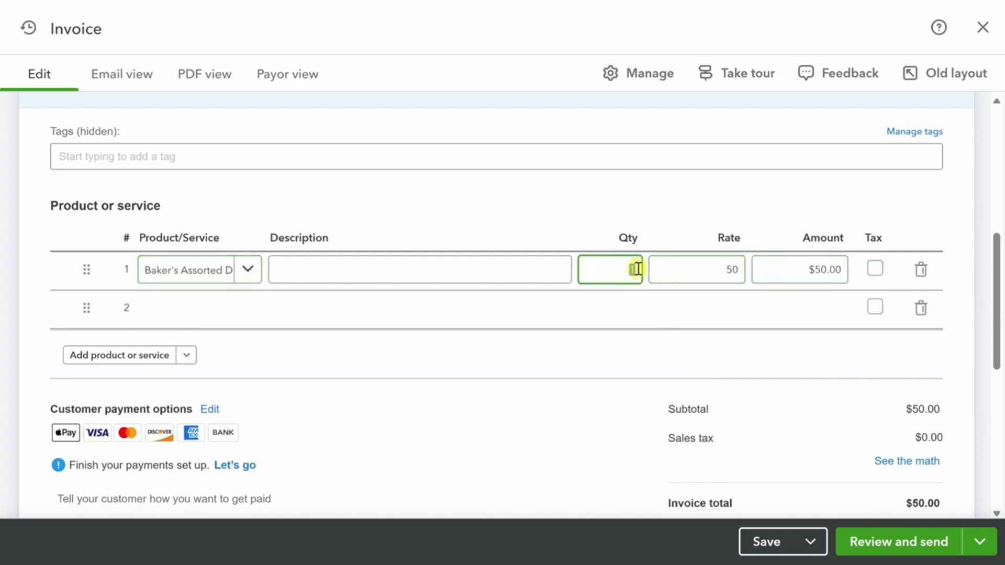
text(5)
key(Tab)
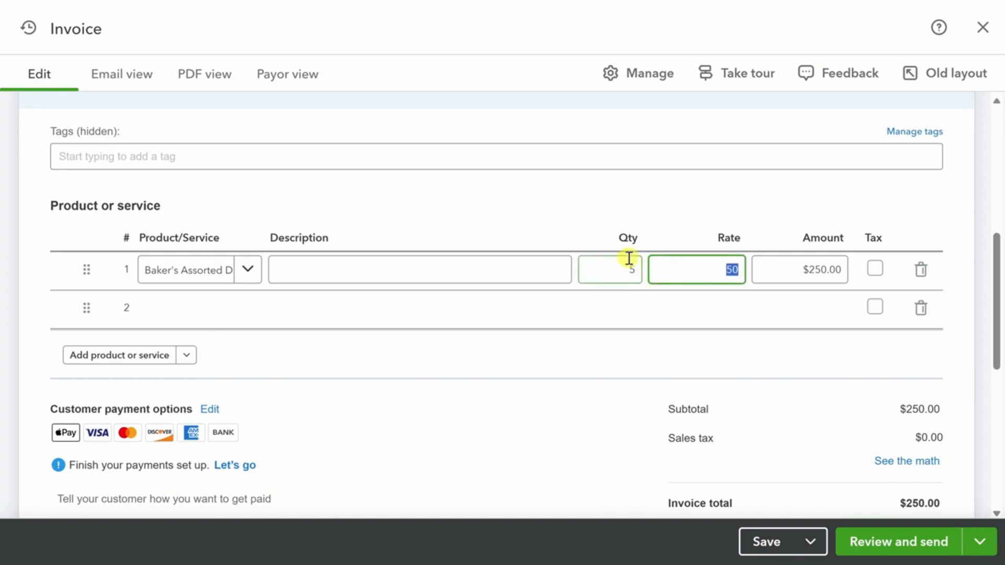
Begin a new non-inventory product named Apple Fritters from invoice line 2.
mouse_move(253, 309)
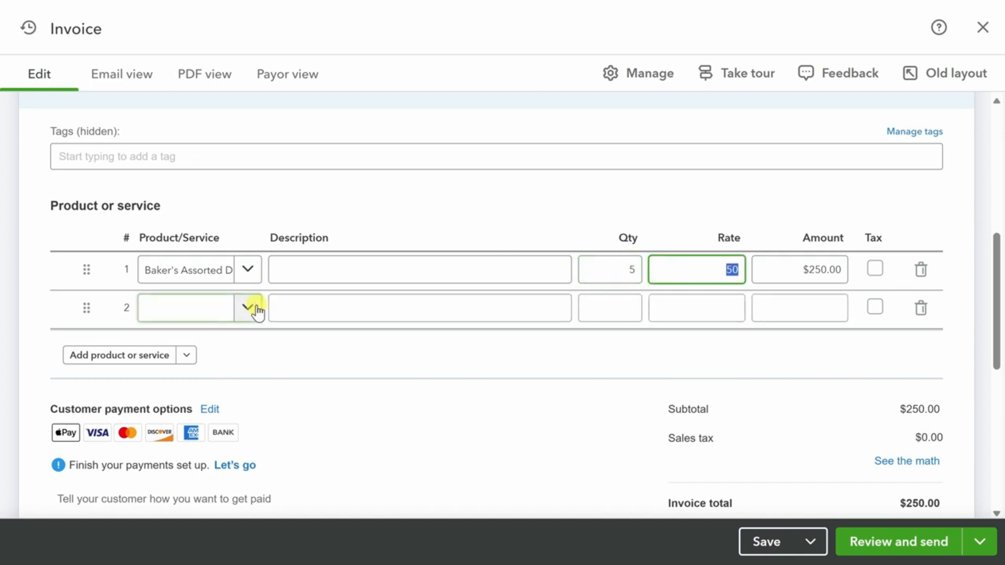
click(249, 310)
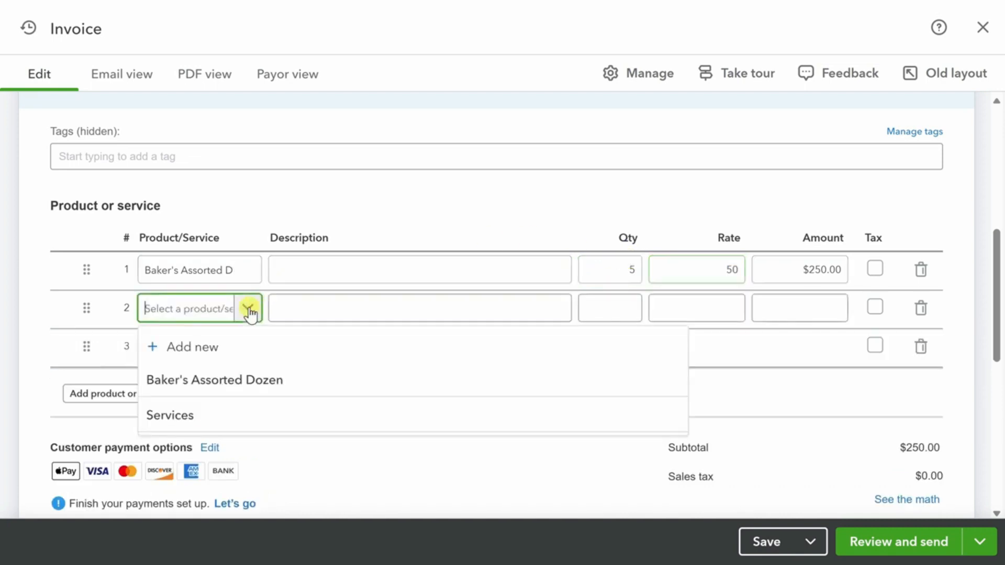
click(207, 346)
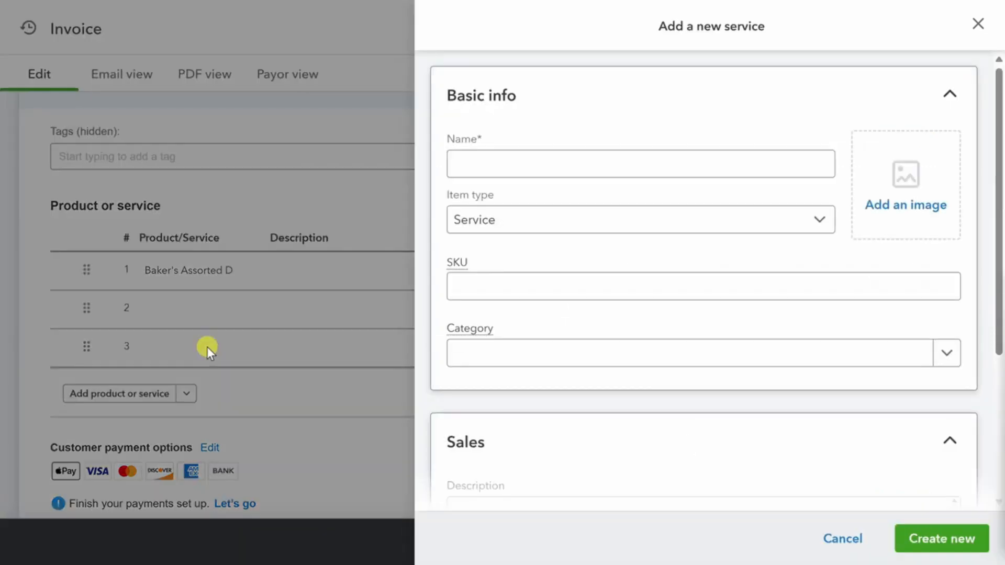
click(475, 166)
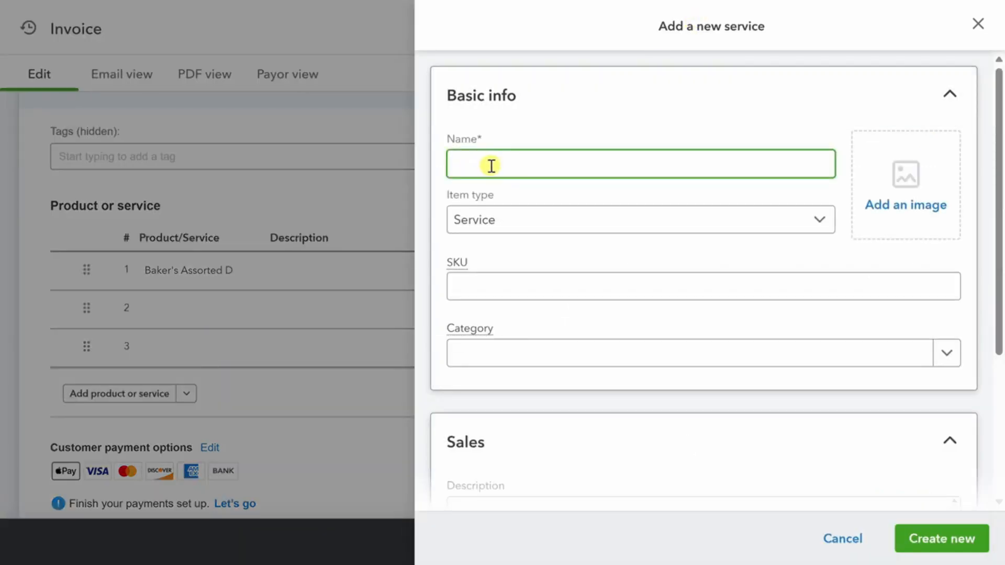
text(Apple Fritters)
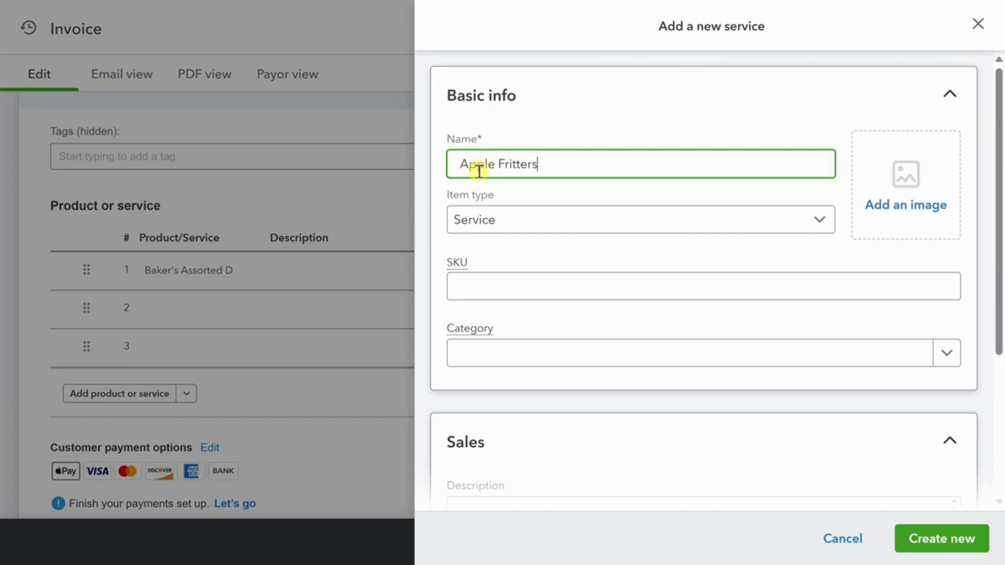
click(553, 223)
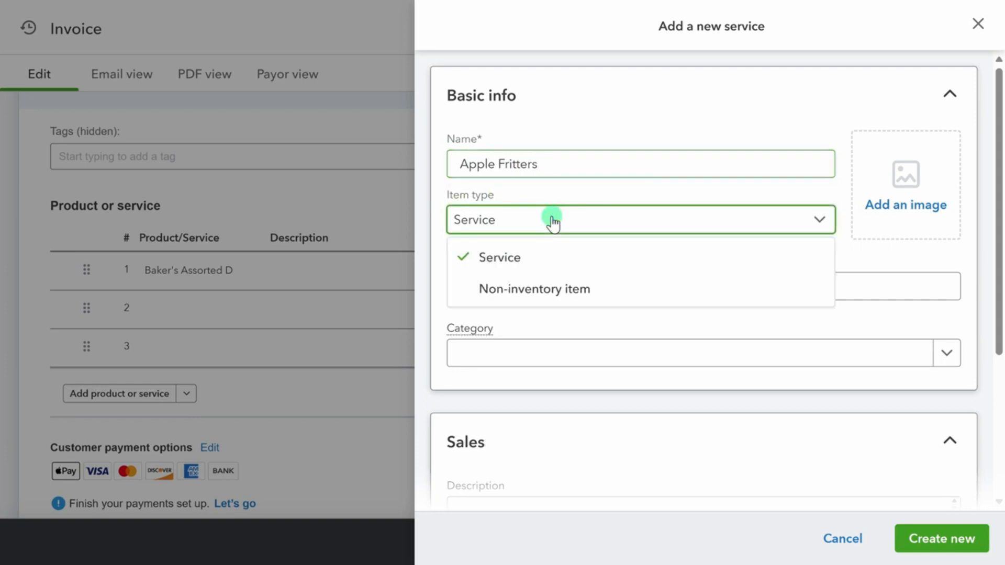
click(460, 287)
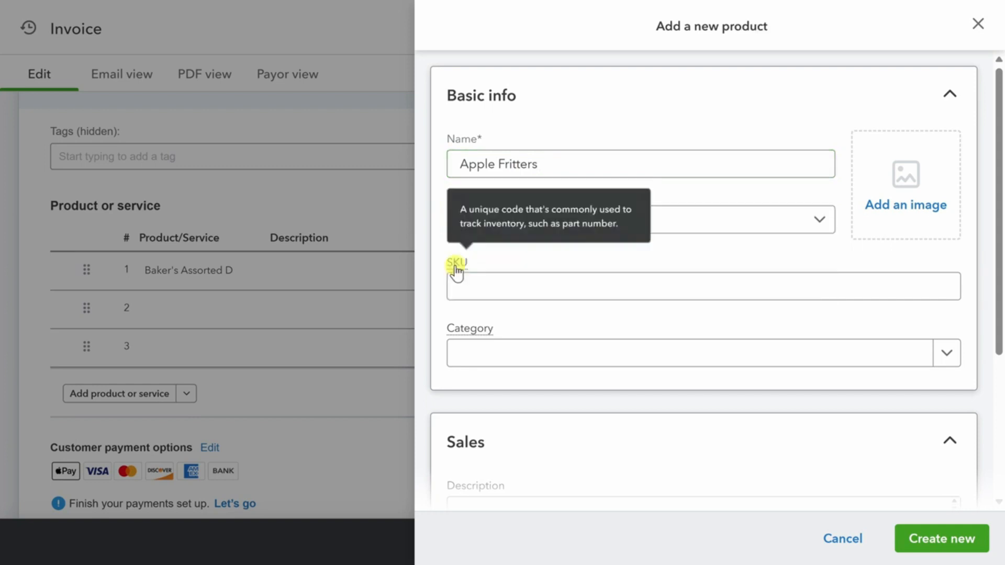
Price Apple Fritters at 55 with Sales of Product Income as income account and save it.
click(551, 358)
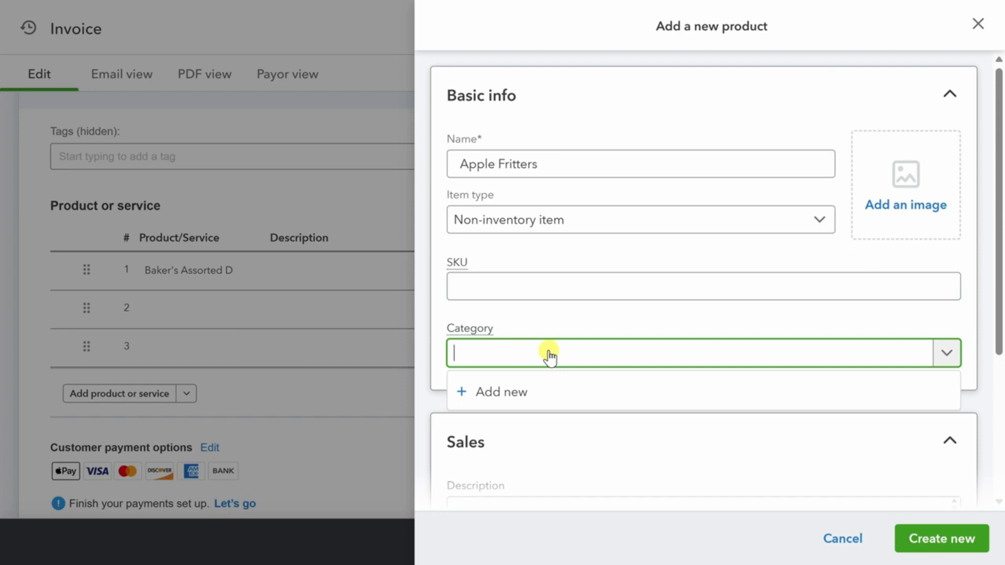
scroll(543, 352, down, 3)
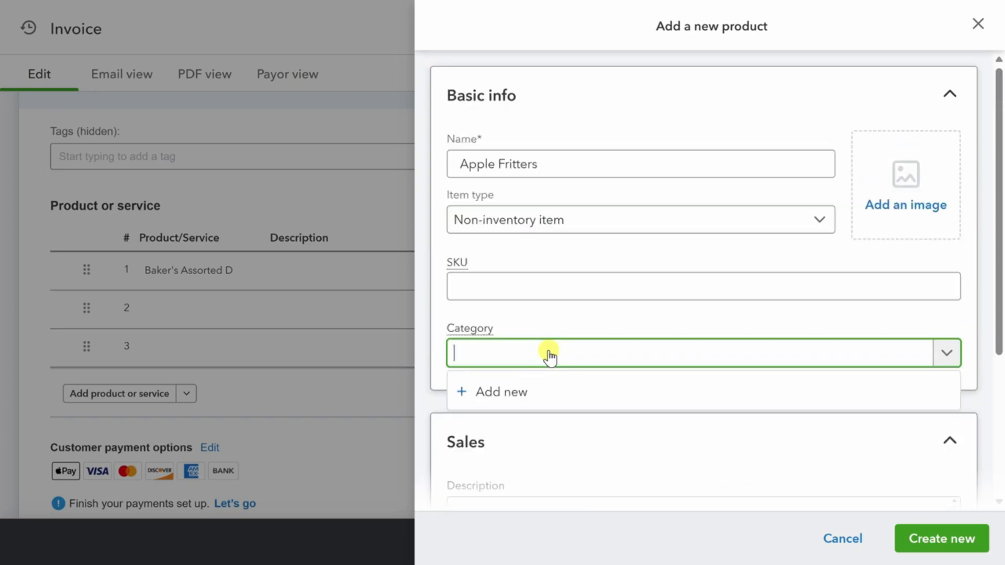
scroll(544, 353, down, 4)
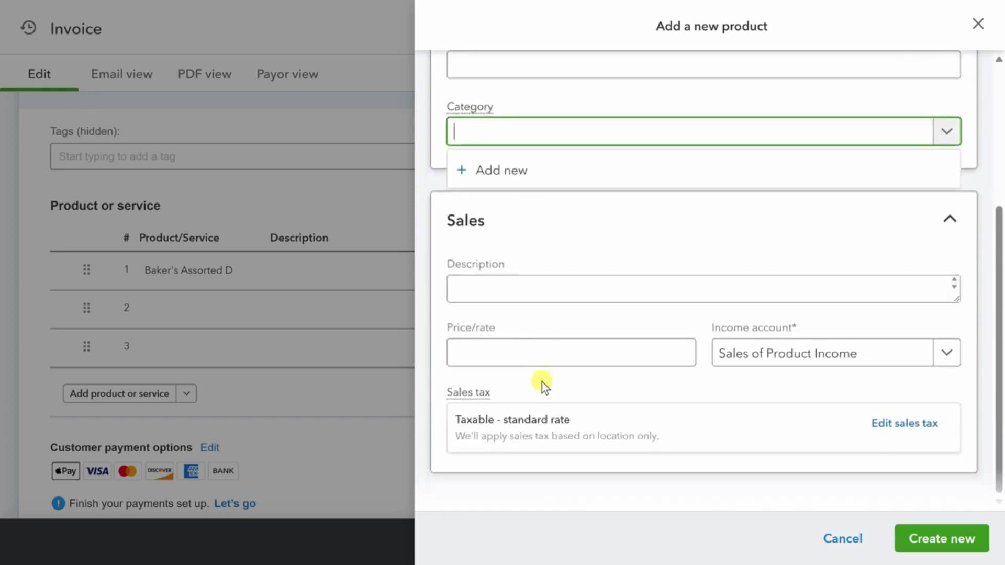
click(494, 288)
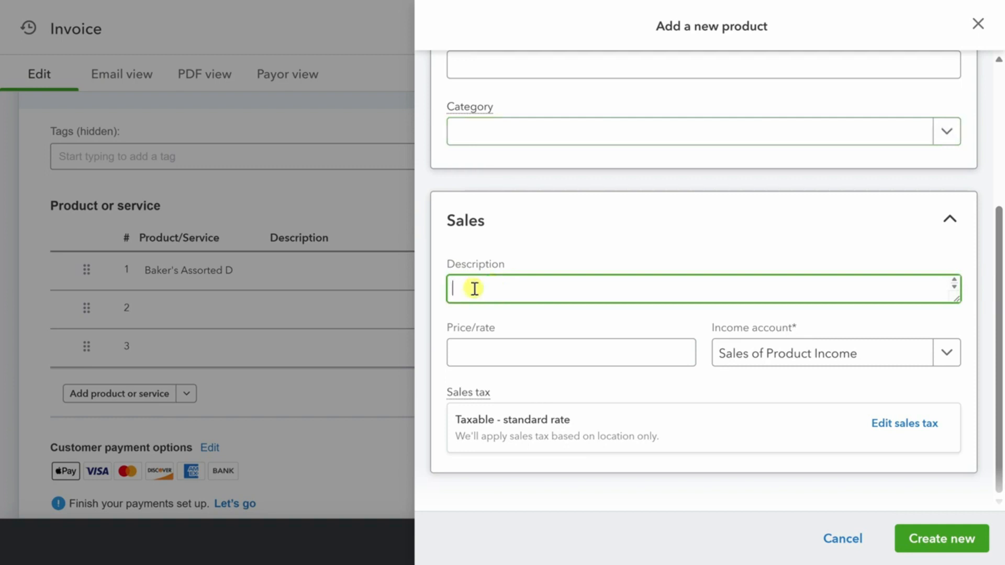
click(478, 353)
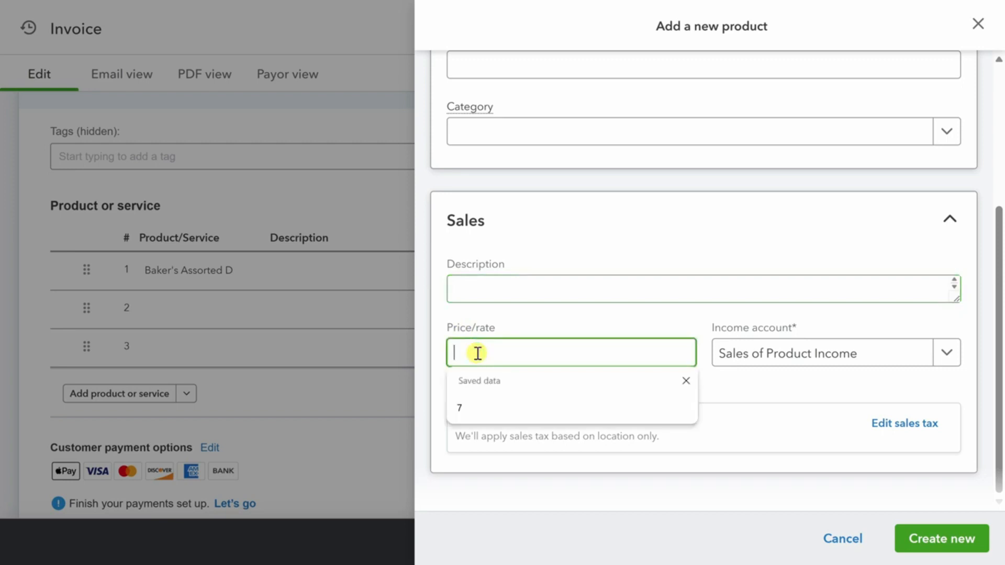
click(686, 380)
text(55)
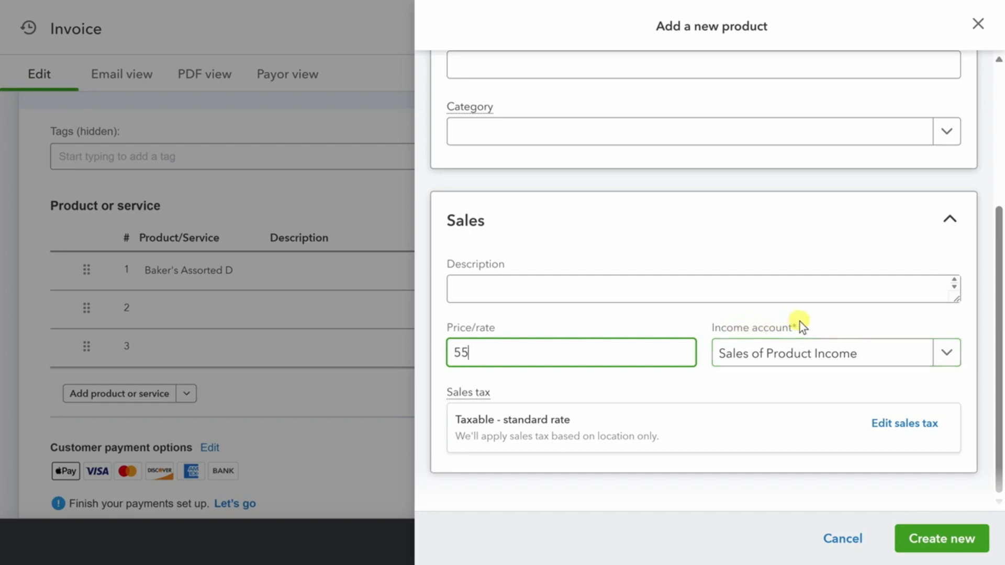
click(948, 354)
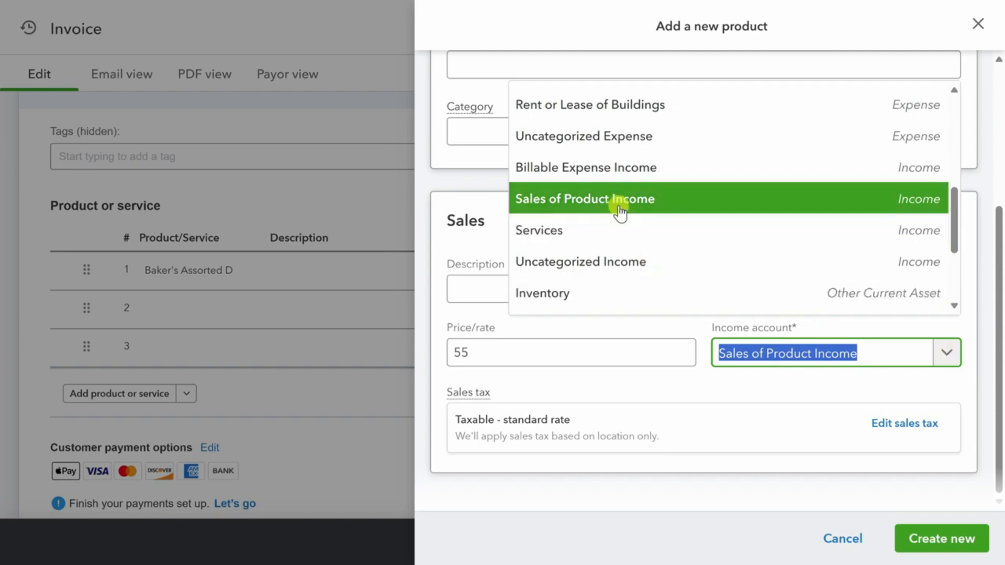
click(664, 203)
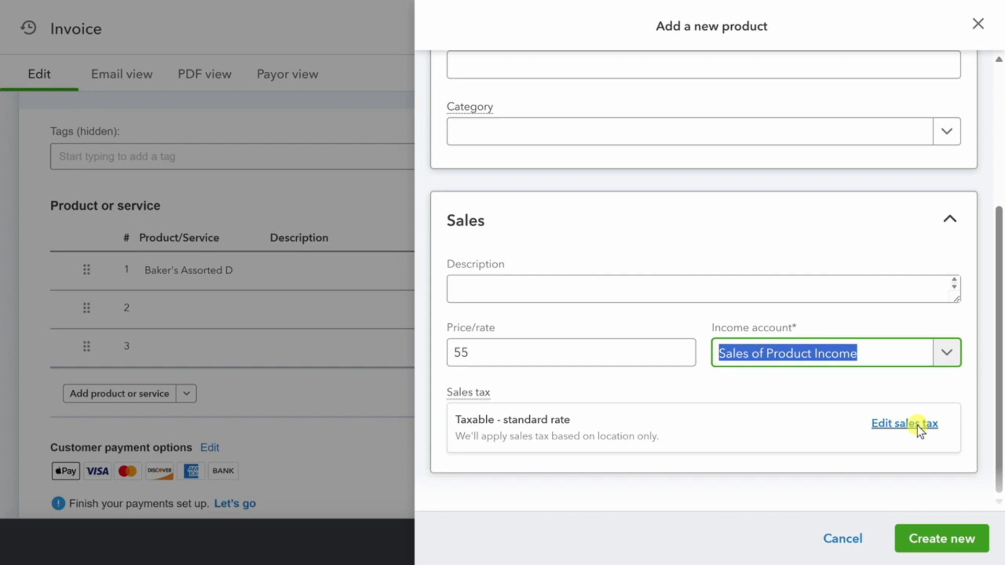
click(931, 546)
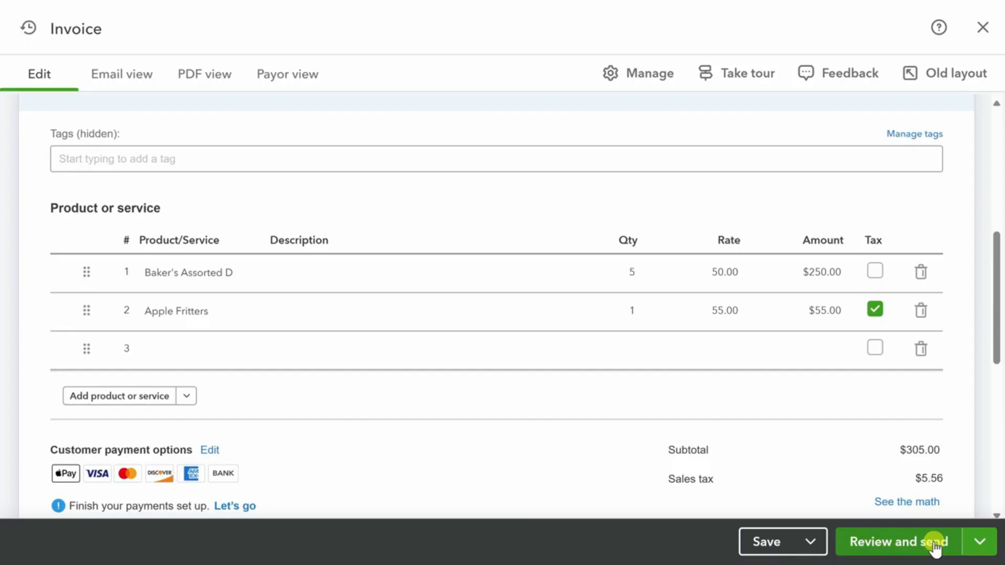
Set 5 Apple Fritters, make Baker's Assorted Dozen taxable, and review invoice 1002 for sending.
click(621, 303)
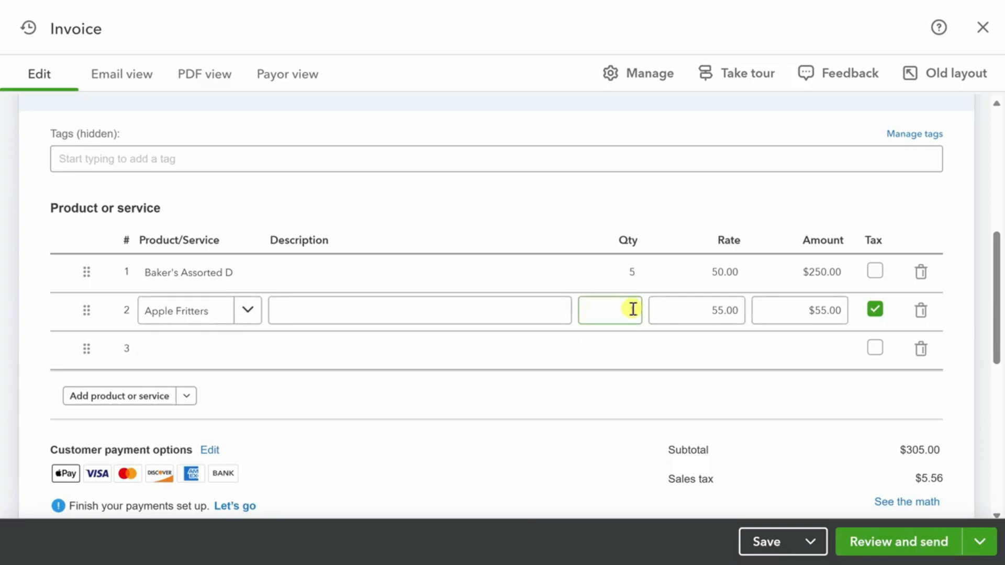
double_click(623, 311)
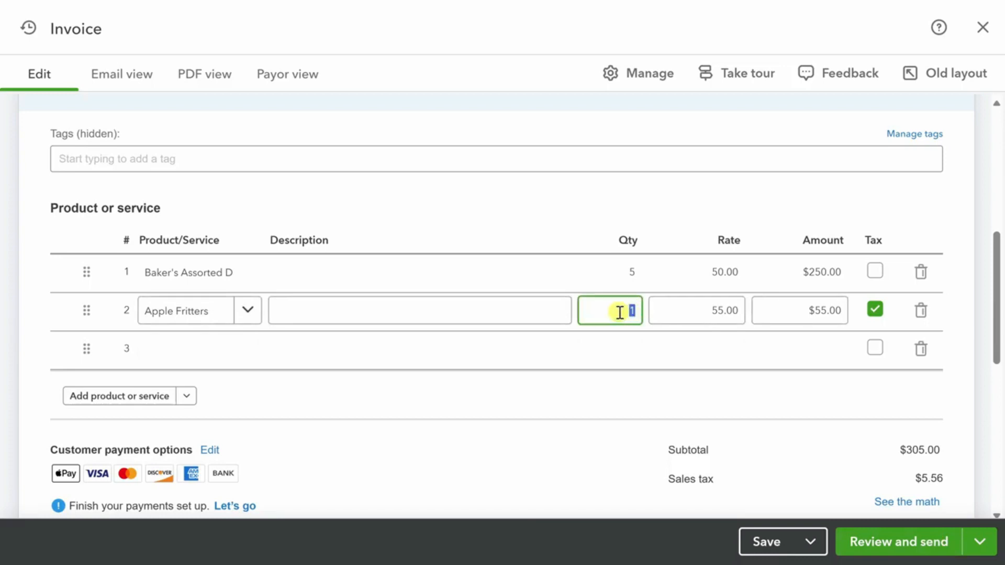
text(5)
key(Tab)
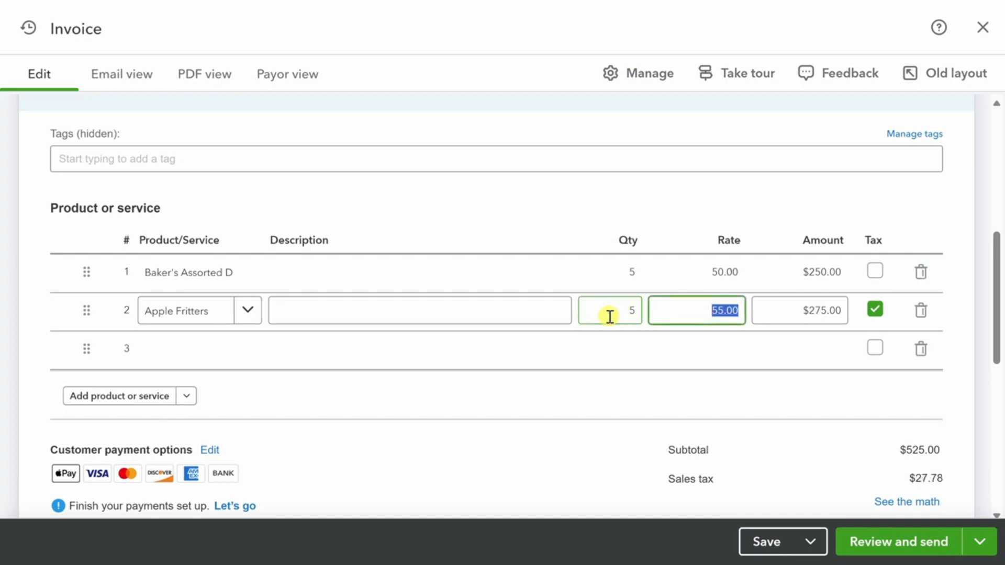
click(875, 272)
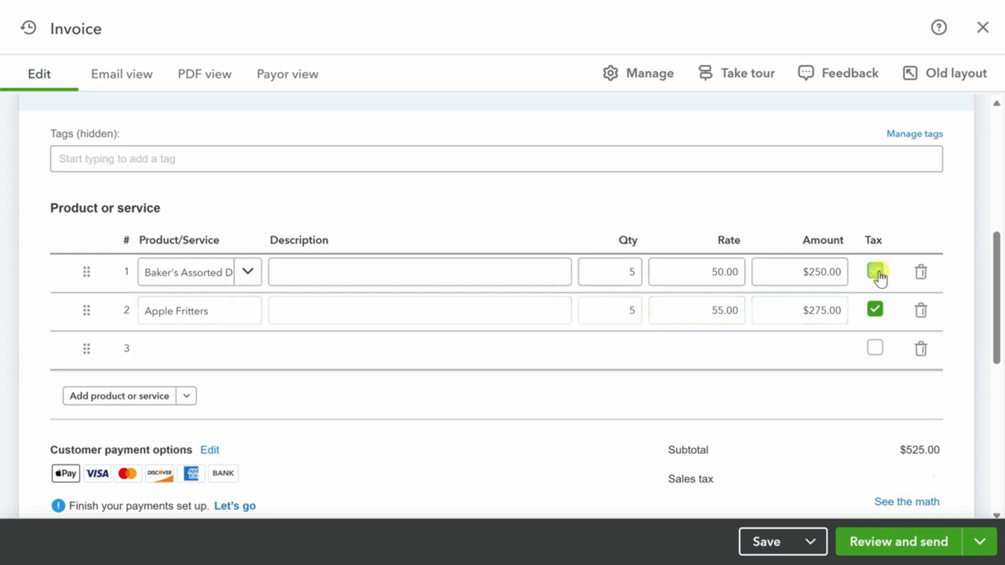
scroll(978, 335, down, 3)
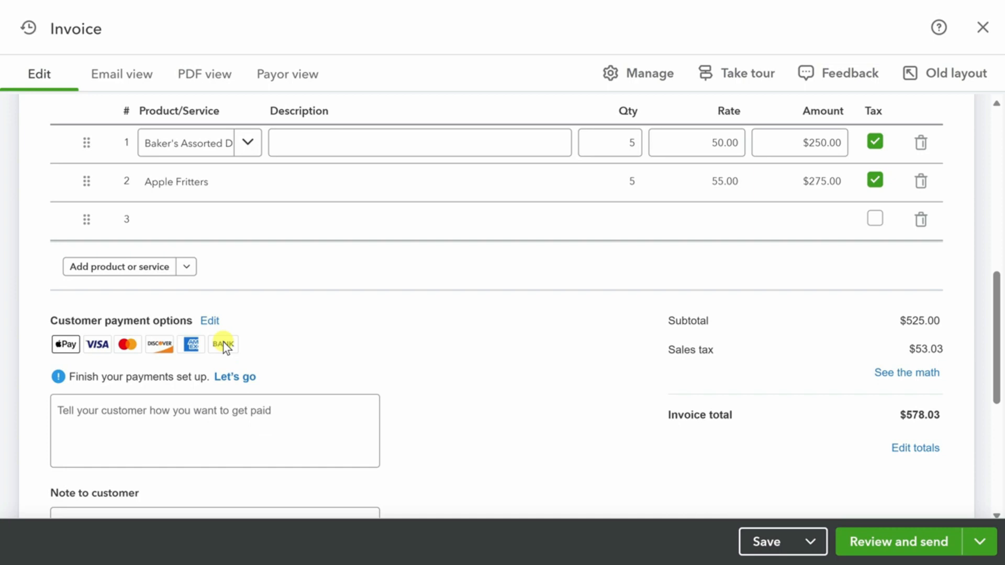
click(930, 545)
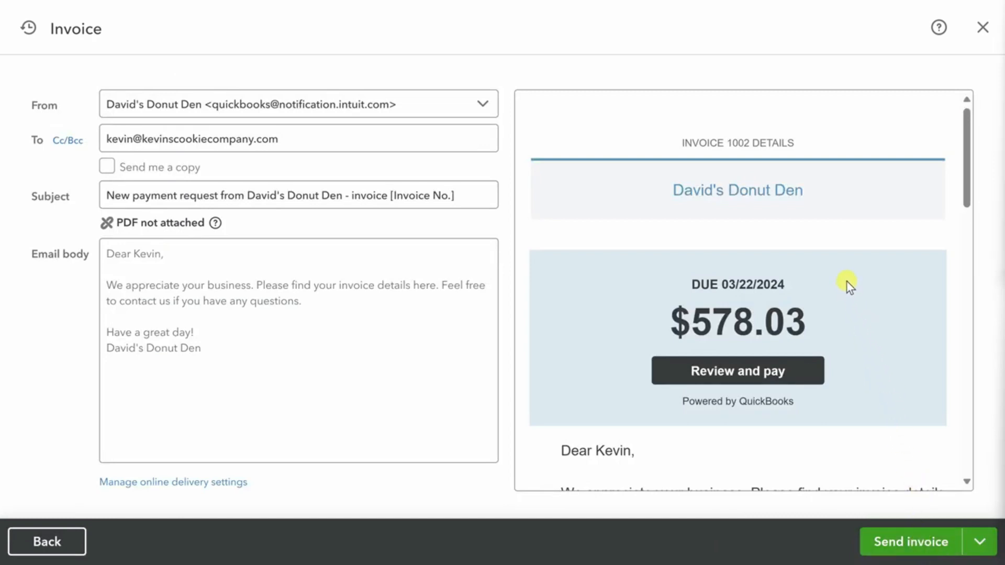
Review the email preview and send invoice 1002 for $578.03 to Kevin Cookie Company.
scroll(846, 283, down, 3)
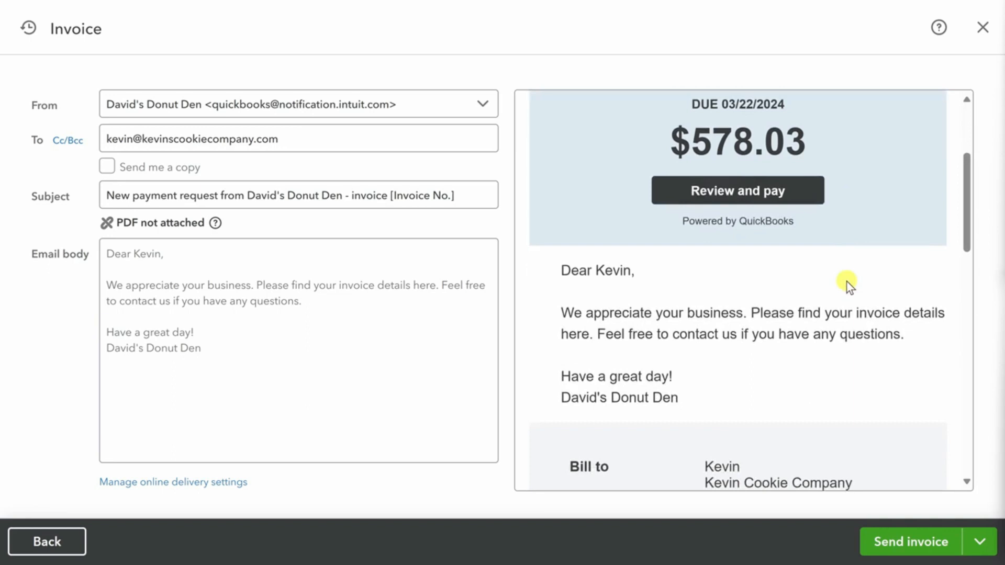
scroll(847, 282, down, 7)
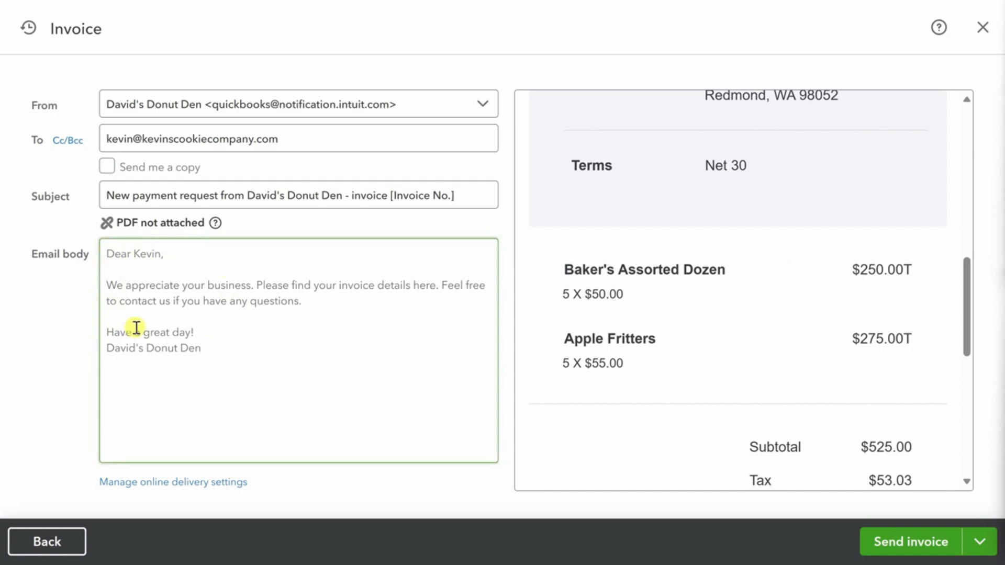
click(933, 547)
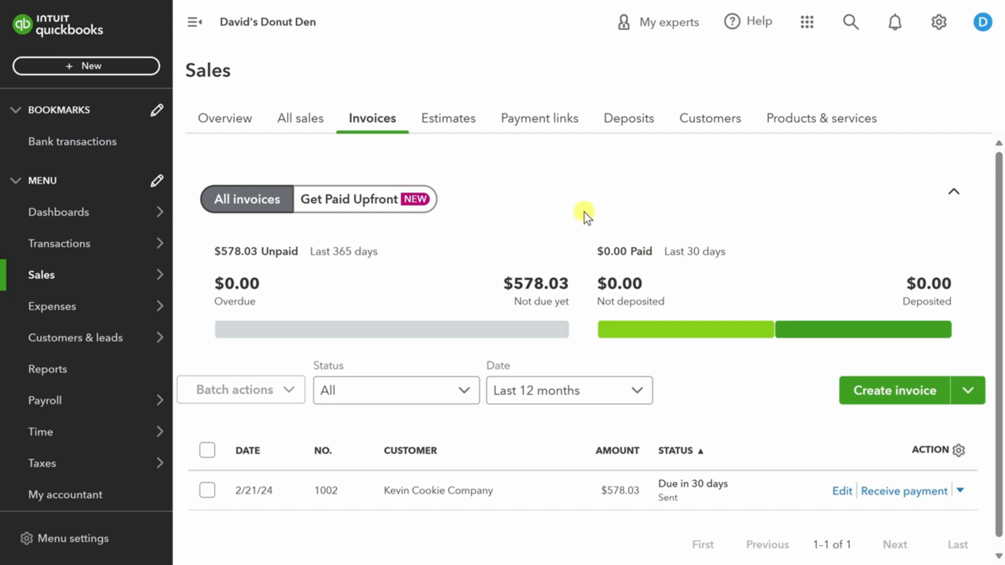
Go to Expenses > Bills, where the Unpaid list shows no matching bills.
mouse_move(83, 310)
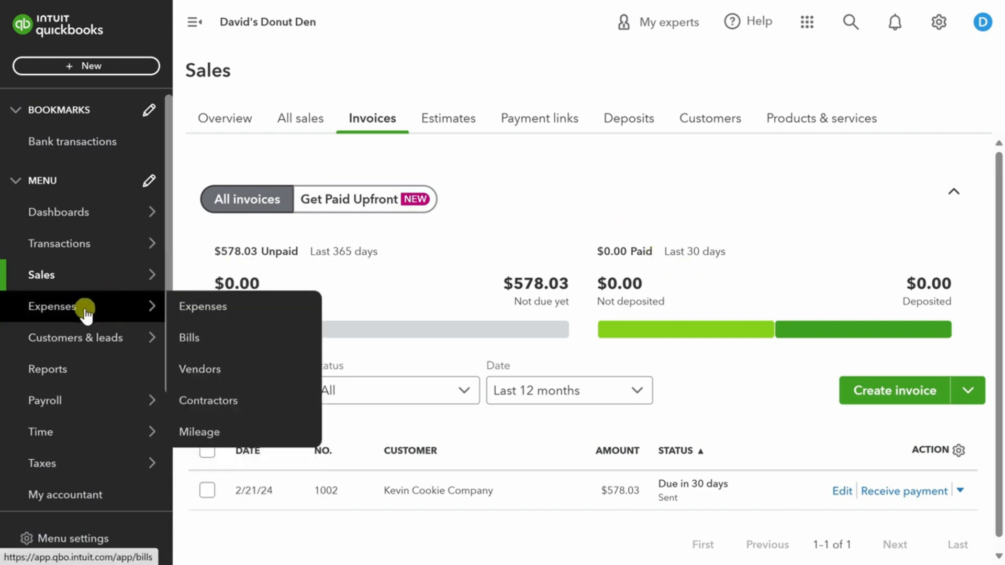
click(202, 340)
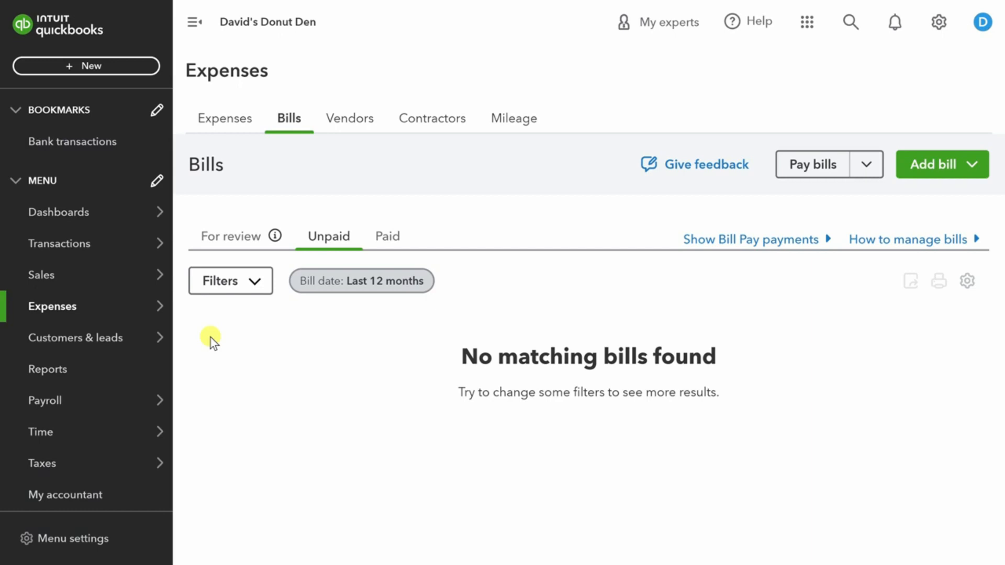
Upload the Carla's Cups bill PDF (CC1001, $20,000.00) from the computer for review.
click(940, 166)
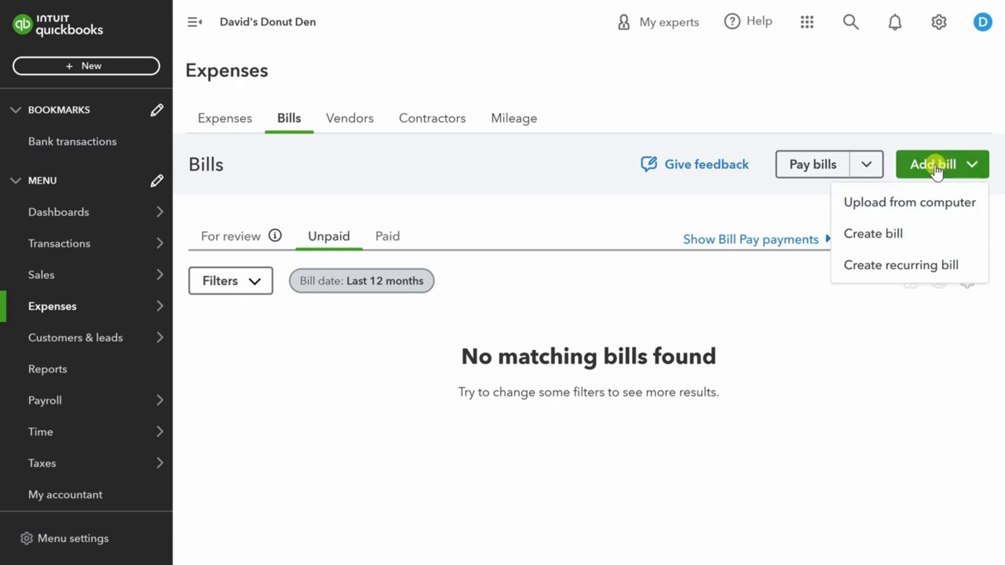
click(925, 204)
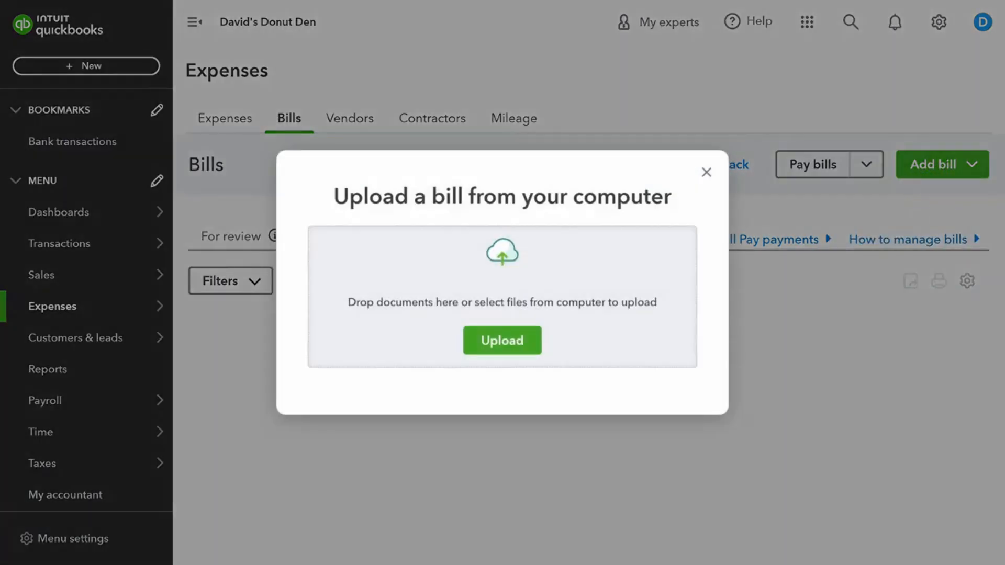
drag(619, 168, 500, 294)
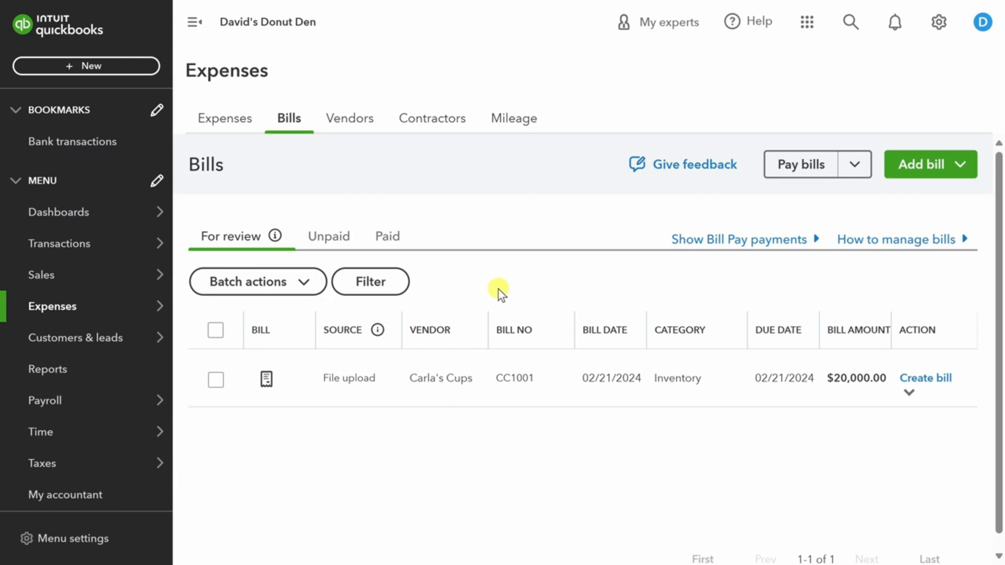
Create the reviewed $20,000.00 Carla's Cups bill and view it under Unpaid bills.
mouse_move(266, 382)
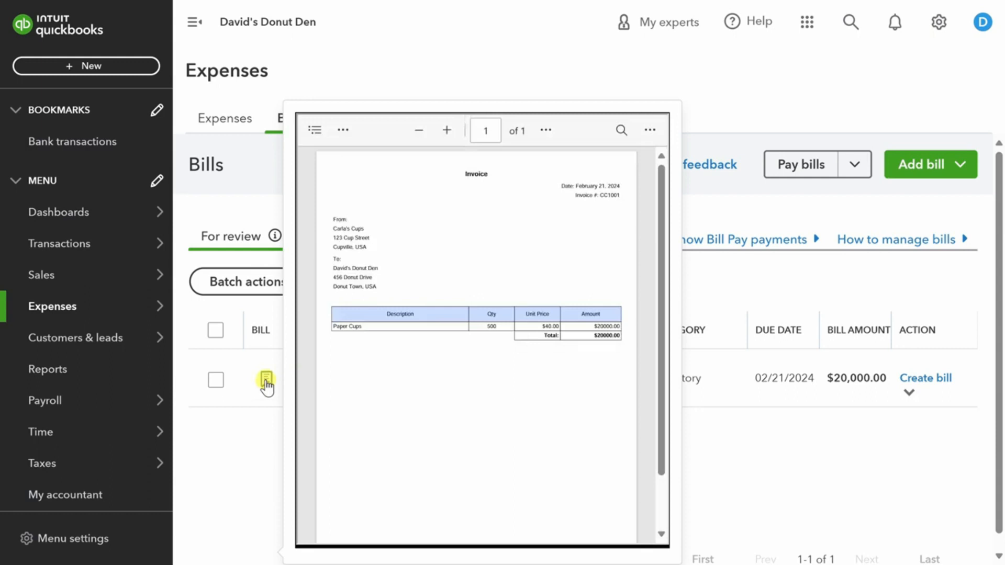
click(913, 379)
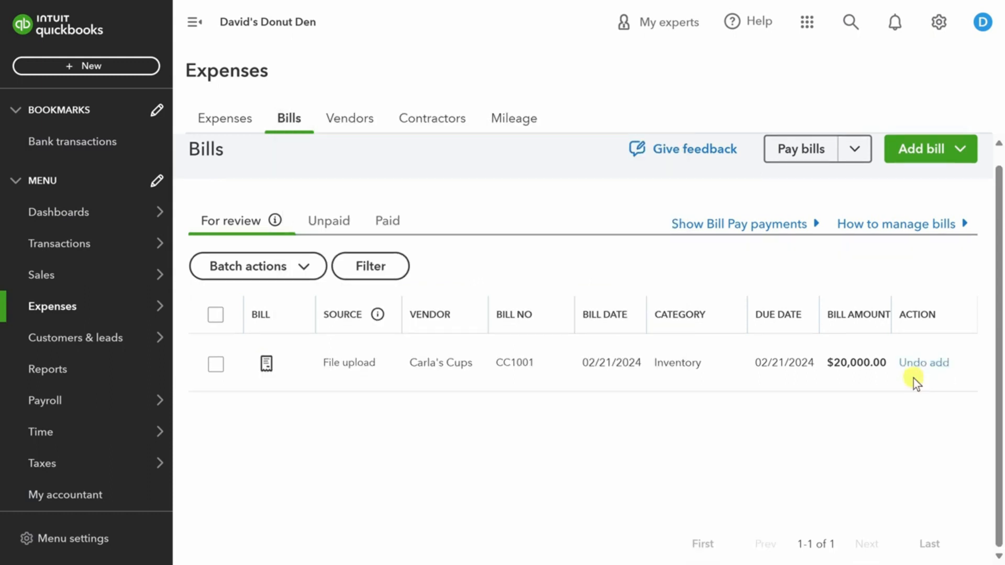
click(328, 221)
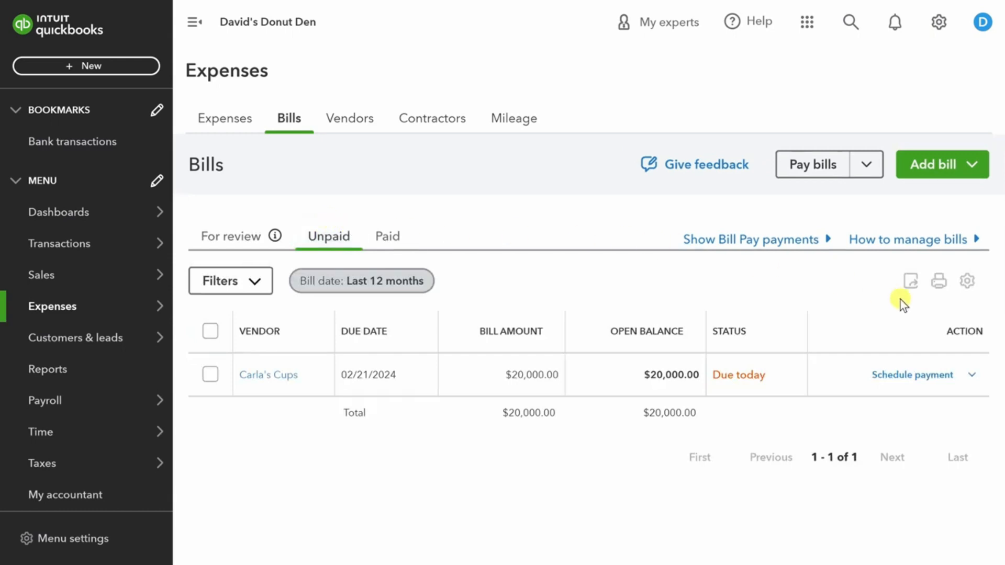
Schedule payment for the $20,000.00 Carla's Cups bill and look over the Bill Pay plans.
click(911, 376)
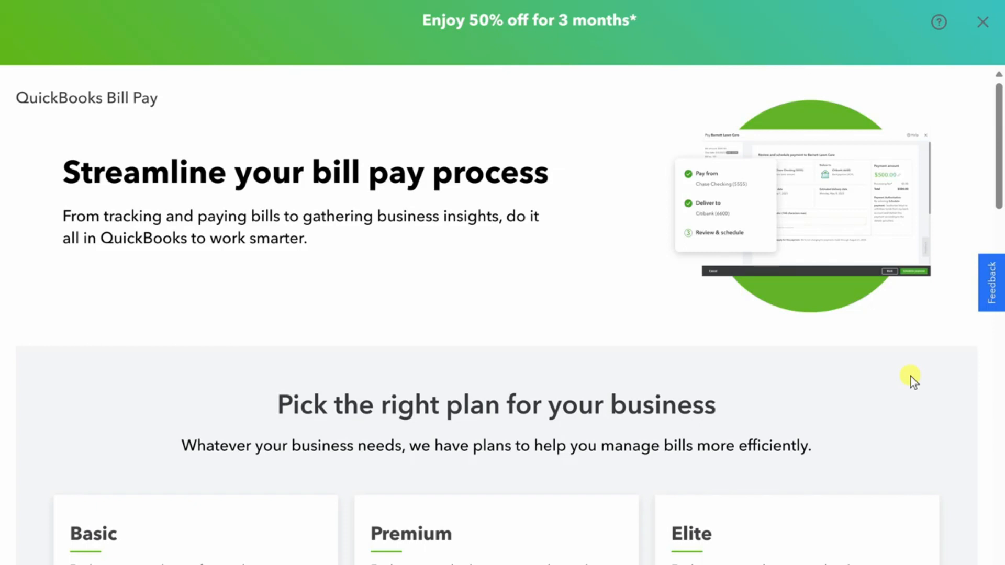
scroll(912, 378, down, 6)
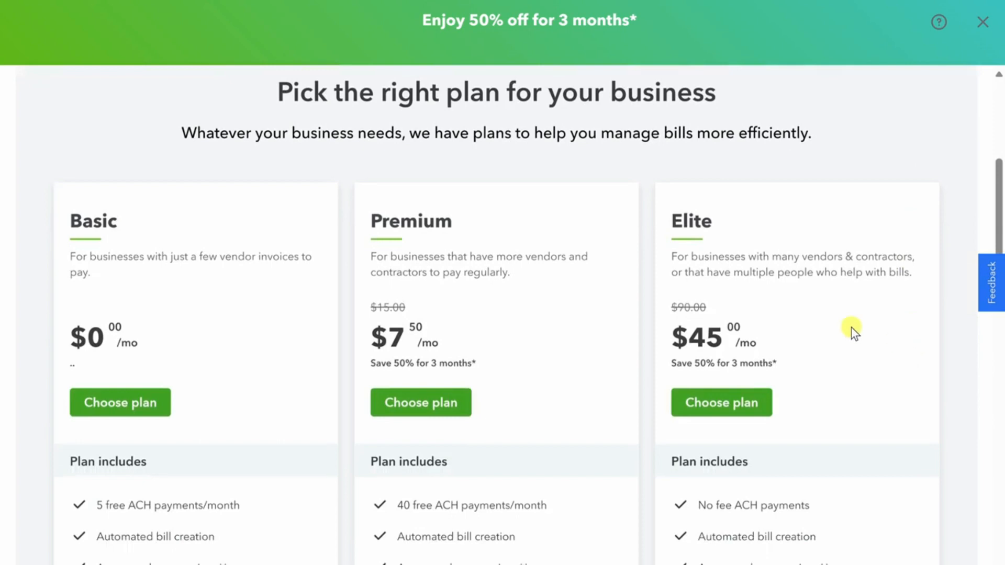
scroll(60, 309, down, 3)
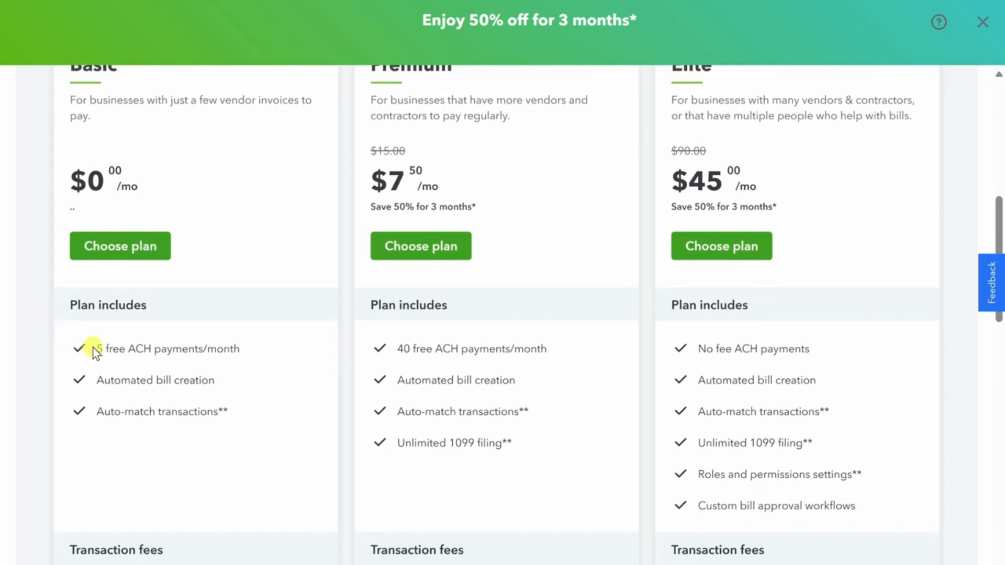
scroll(93, 349, down, 4)
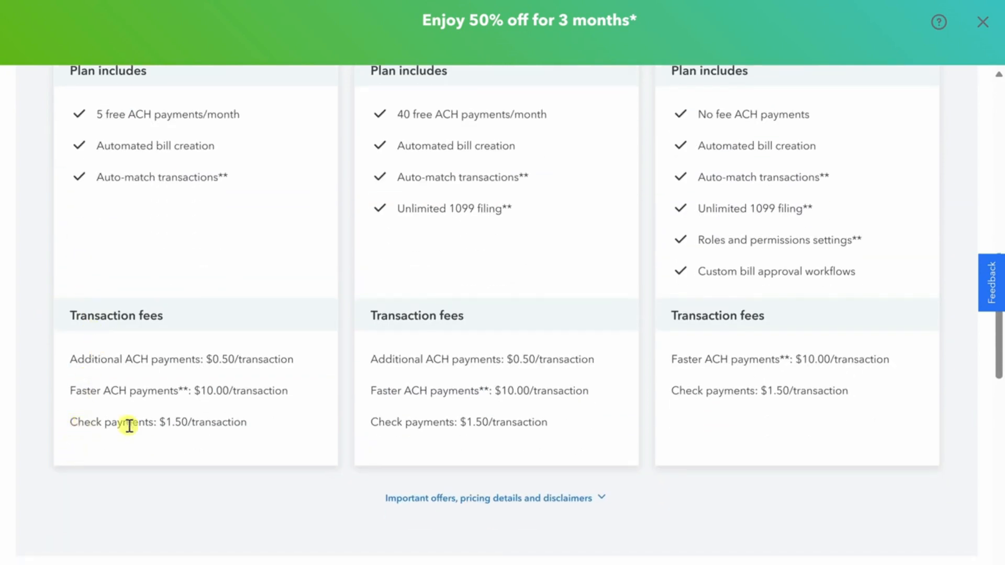
scroll(134, 411, up, 5)
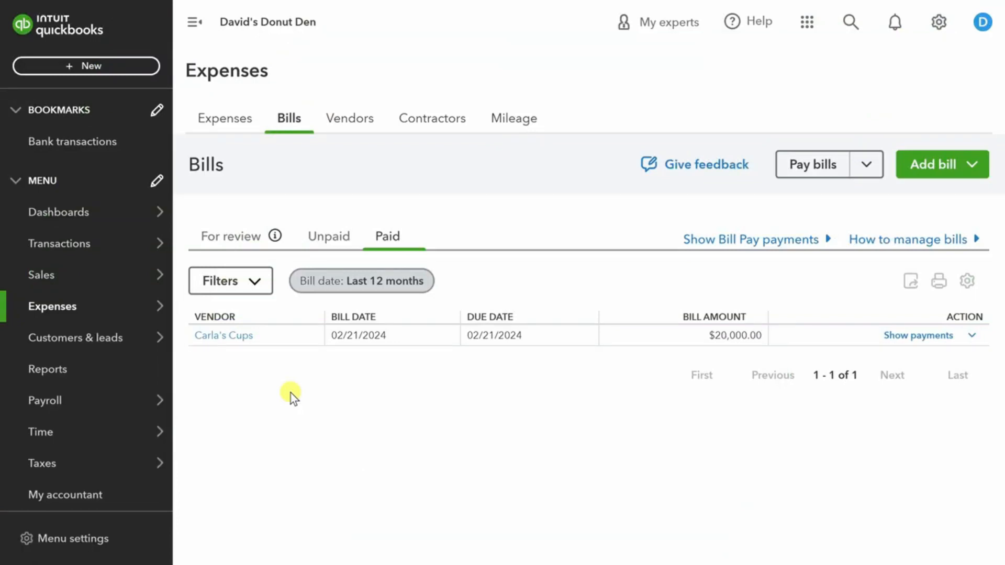
Open the Taxes Sales tax page showing $53.03 owed to Washington State for 2024.
click(220, 468)
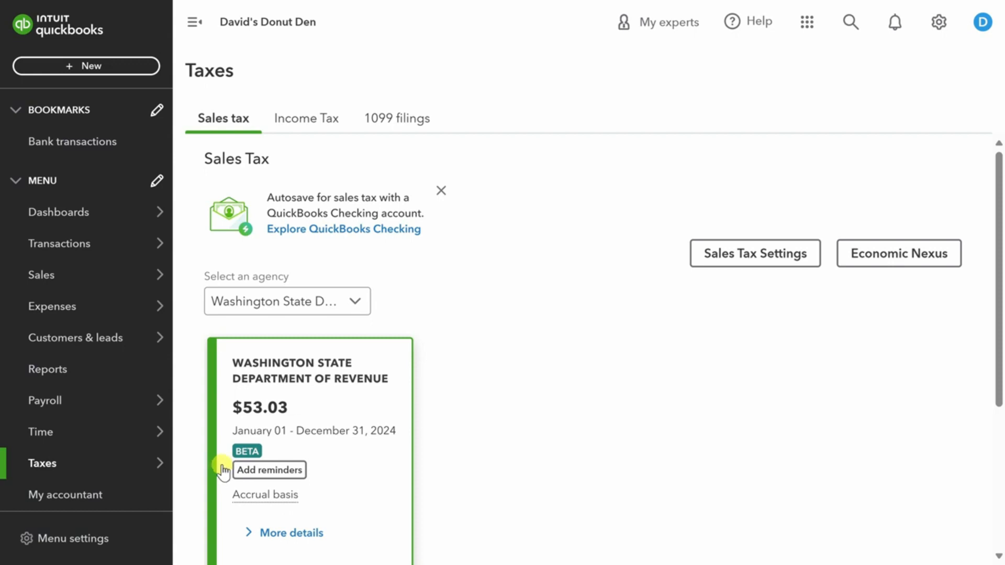
Check the sales tax filings table, then switch to the Reports page's favorite reports.
scroll(222, 471, down, 5)
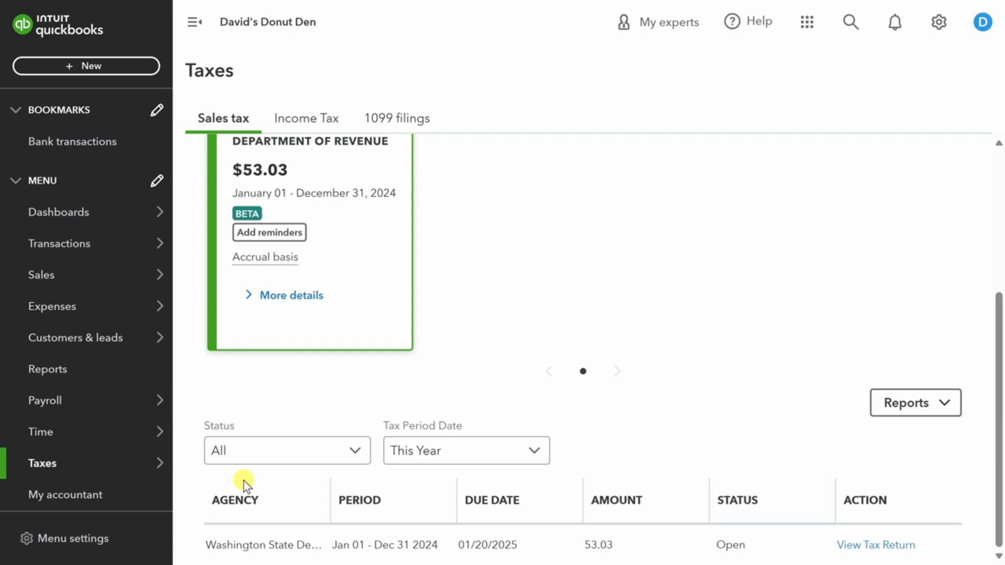
click(45, 371)
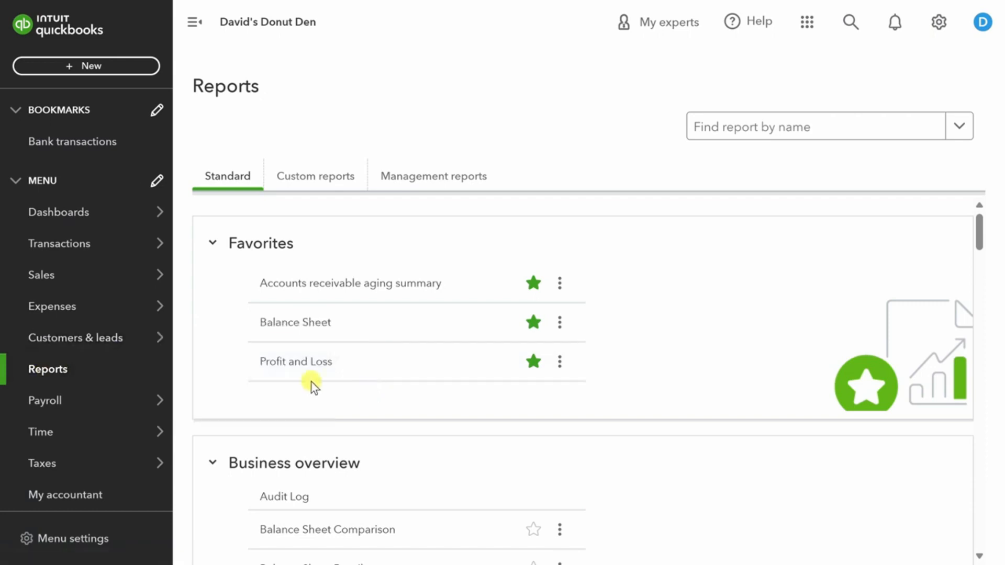
click(306, 367)
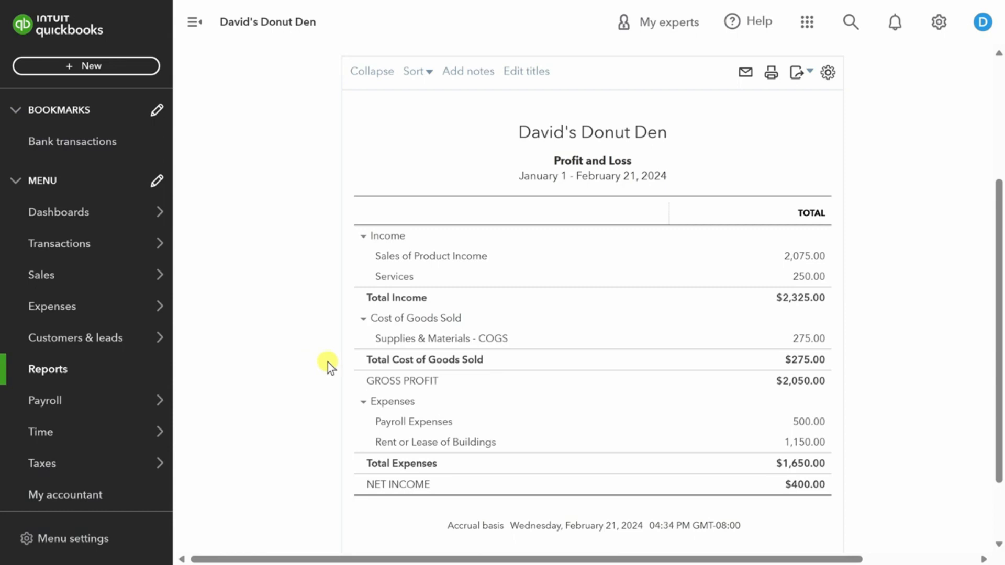
scroll(327, 362, up, 4)
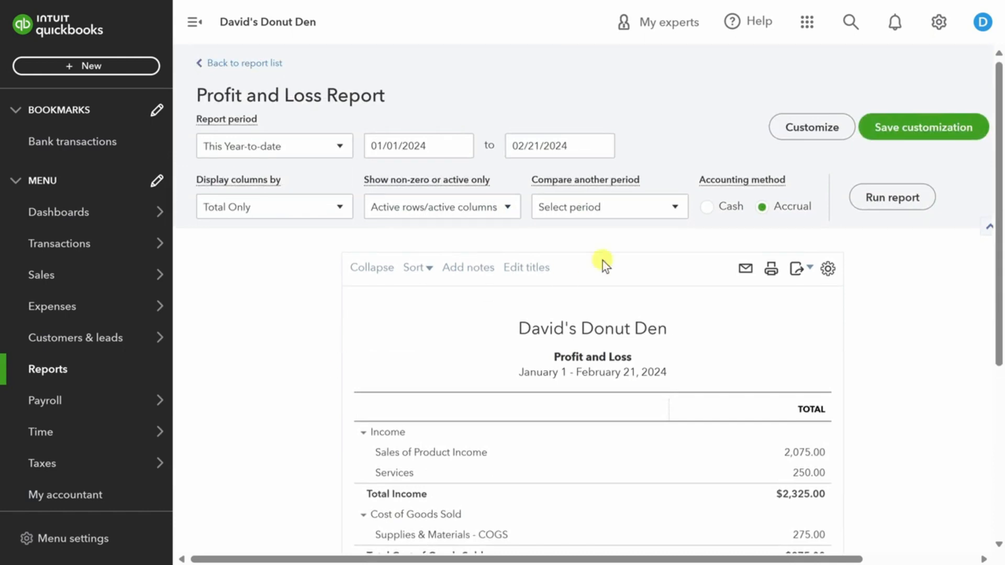
click(675, 209)
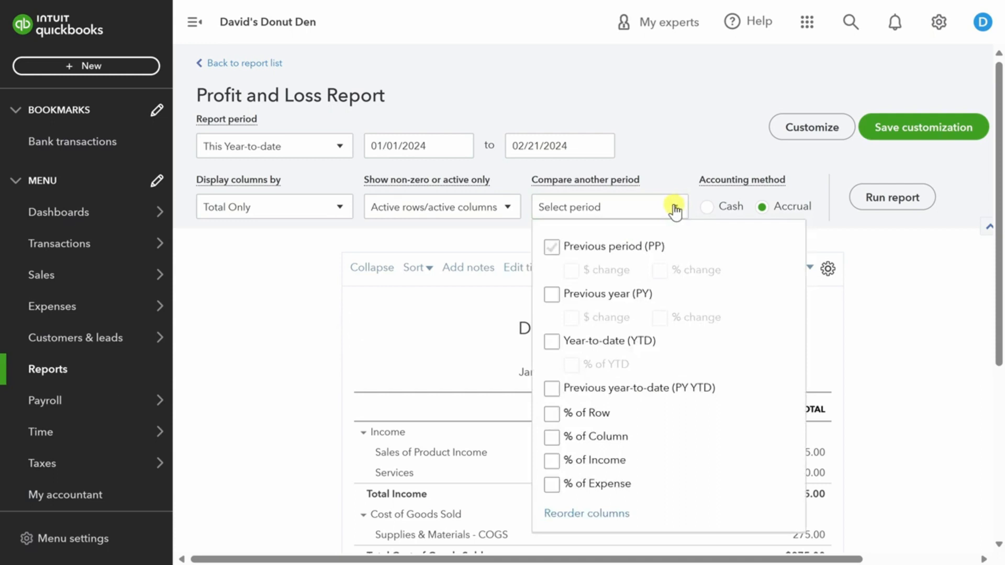
click(575, 388)
click(552, 390)
click(896, 198)
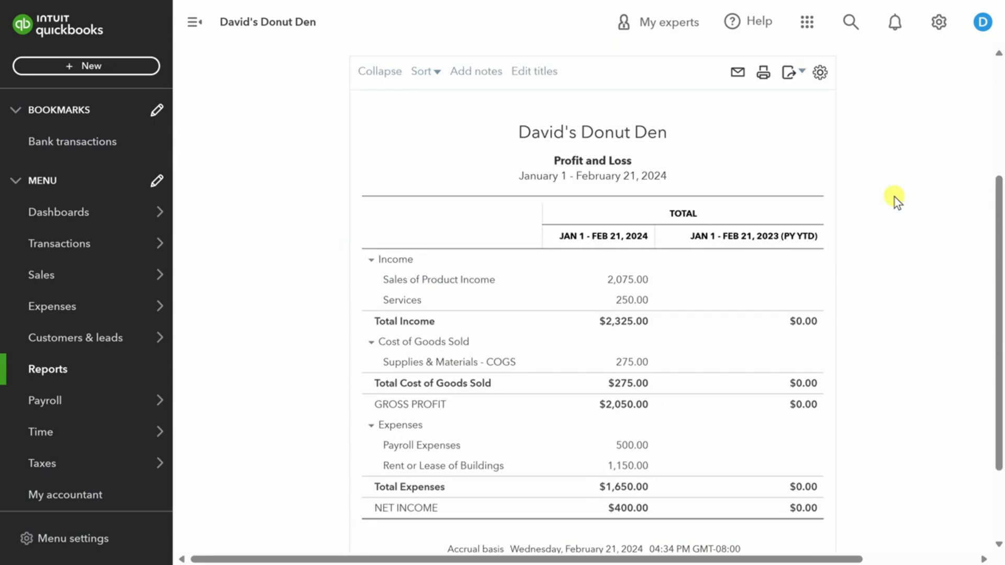
click(51, 371)
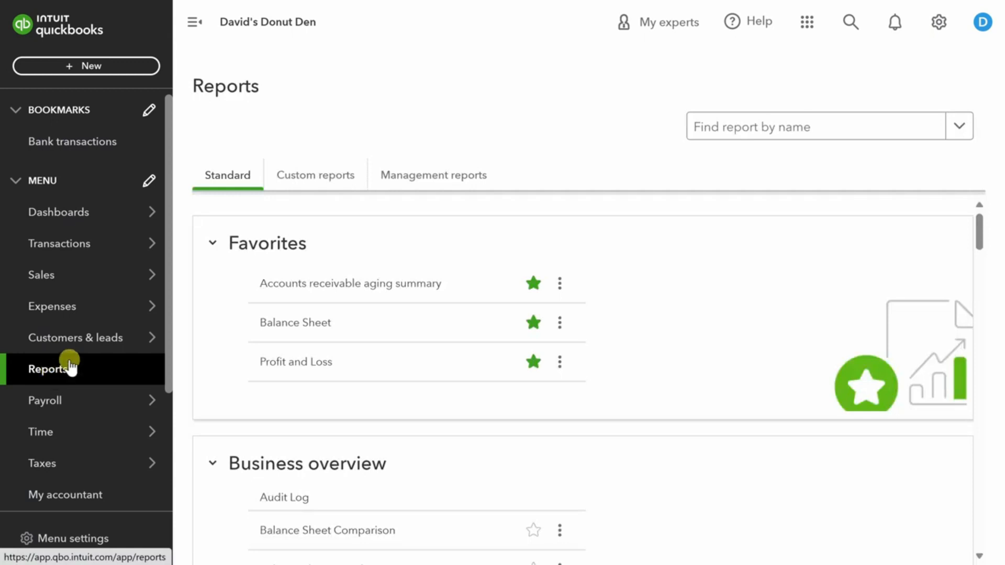
click(309, 330)
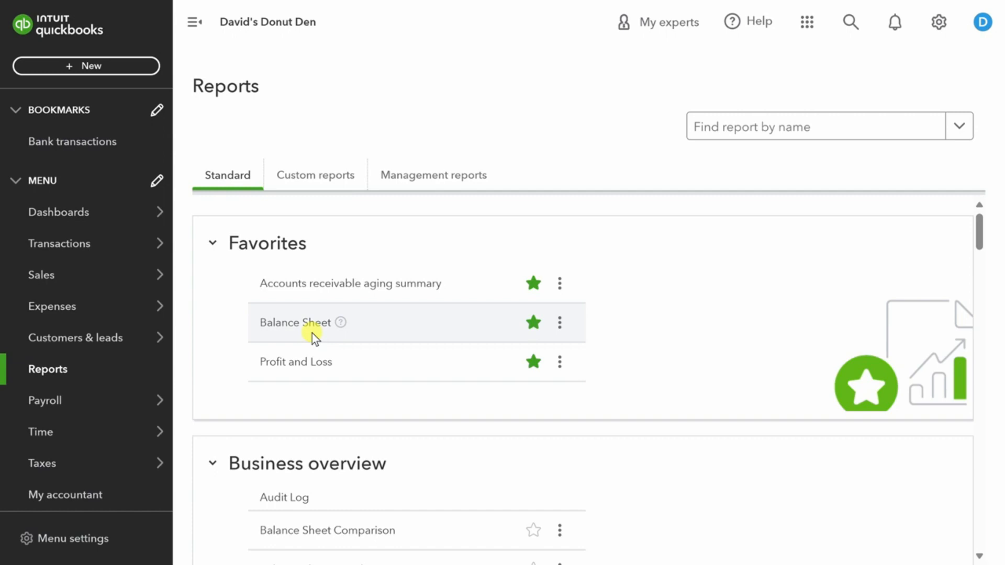
scroll(225, 369, down, 15)
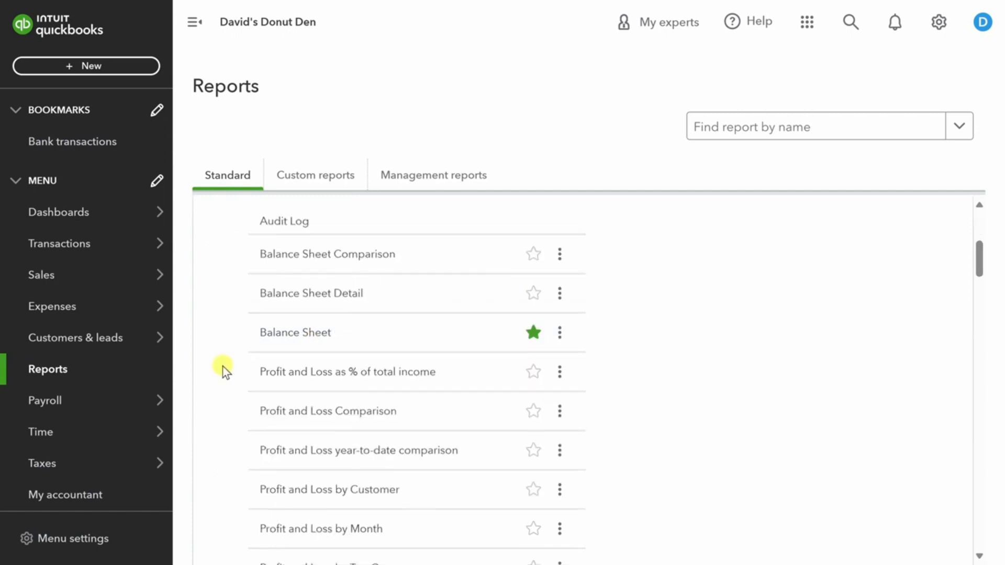
scroll(224, 369, down, 5)
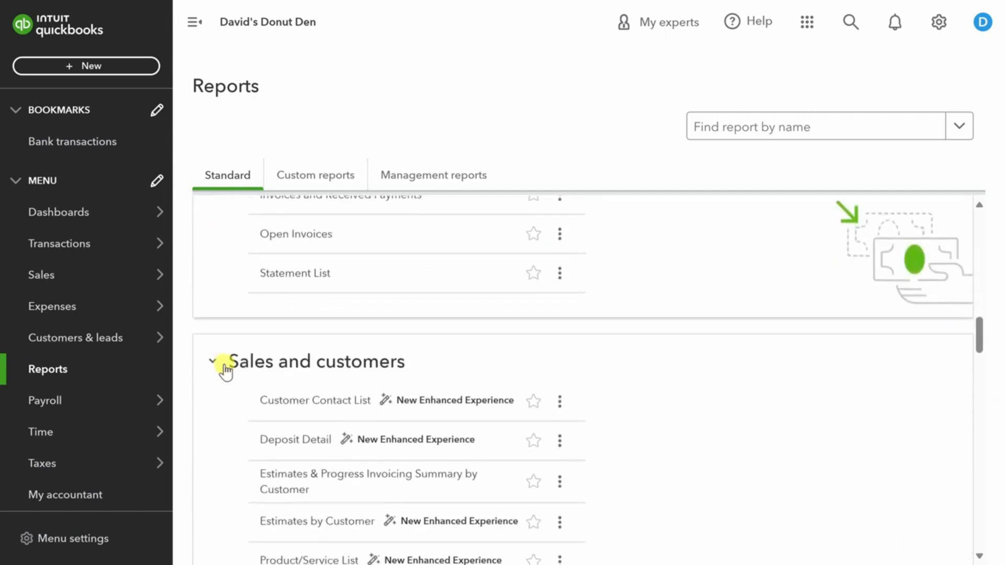
scroll(225, 365, up, 1)
scroll(226, 368, down, 4)
scroll(229, 369, down, 2)
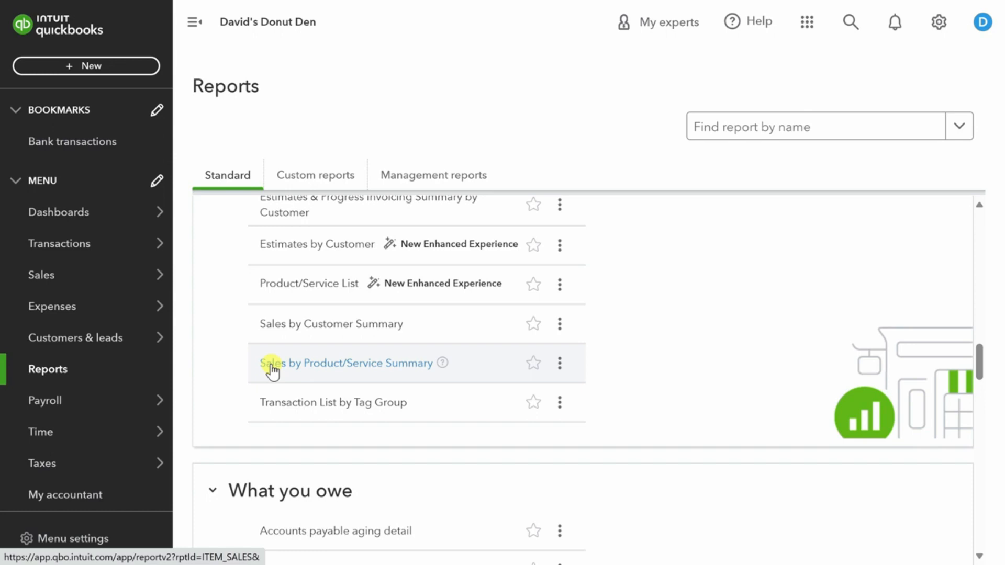
scroll(224, 387, down, 5)
scroll(224, 388, down, 6)
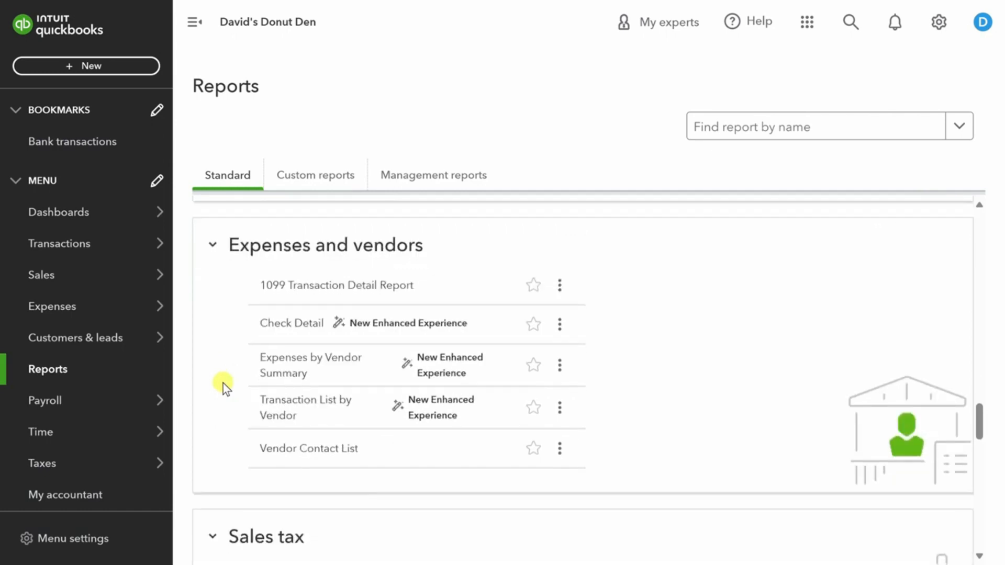